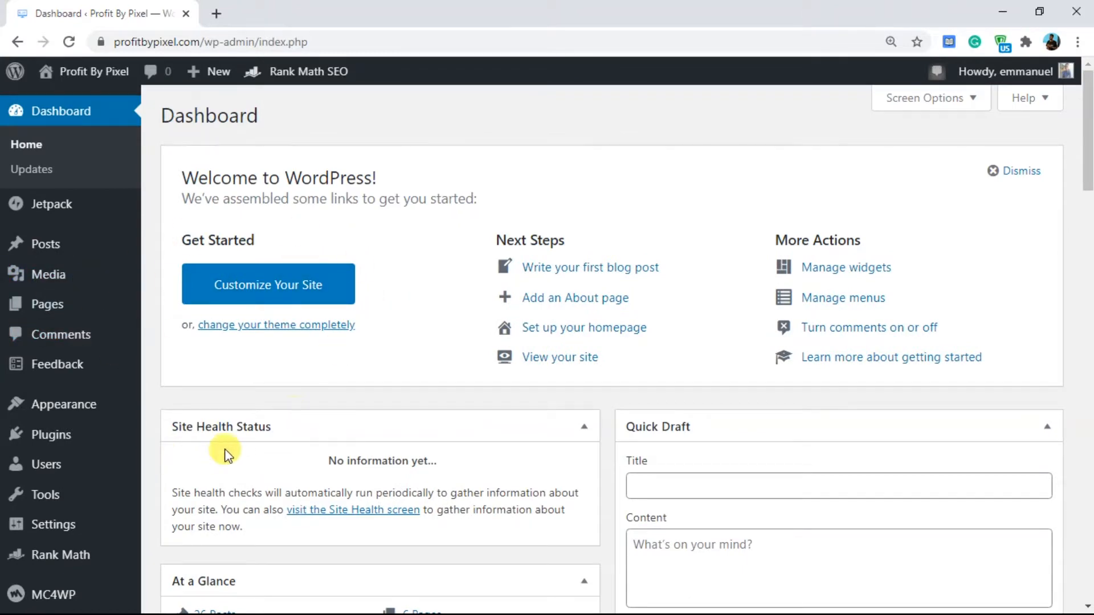
# Step: Open the installed themes overview and look through the available themes
pyautogui.moveTo(115, 434)
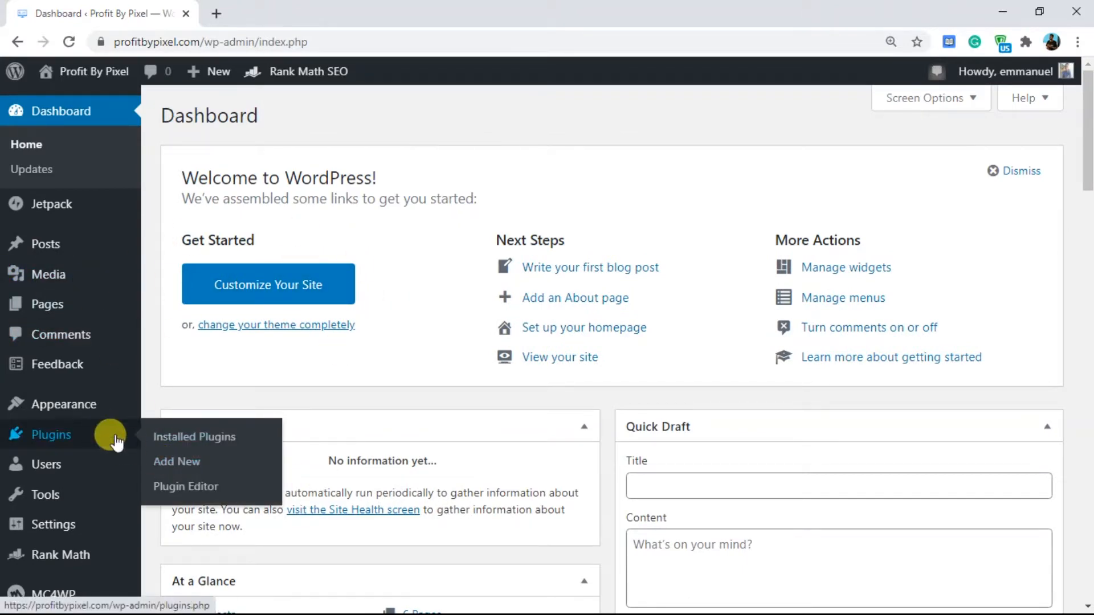
pyautogui.moveTo(117, 407)
pyautogui.click(169, 412)
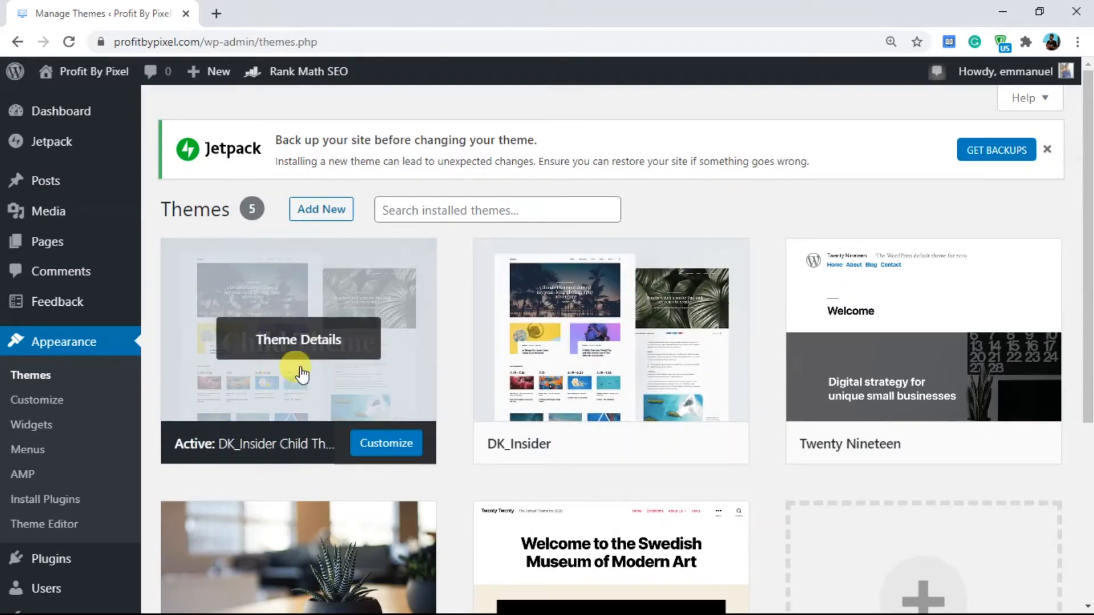
pyautogui.scroll(-5, 1077, 349)
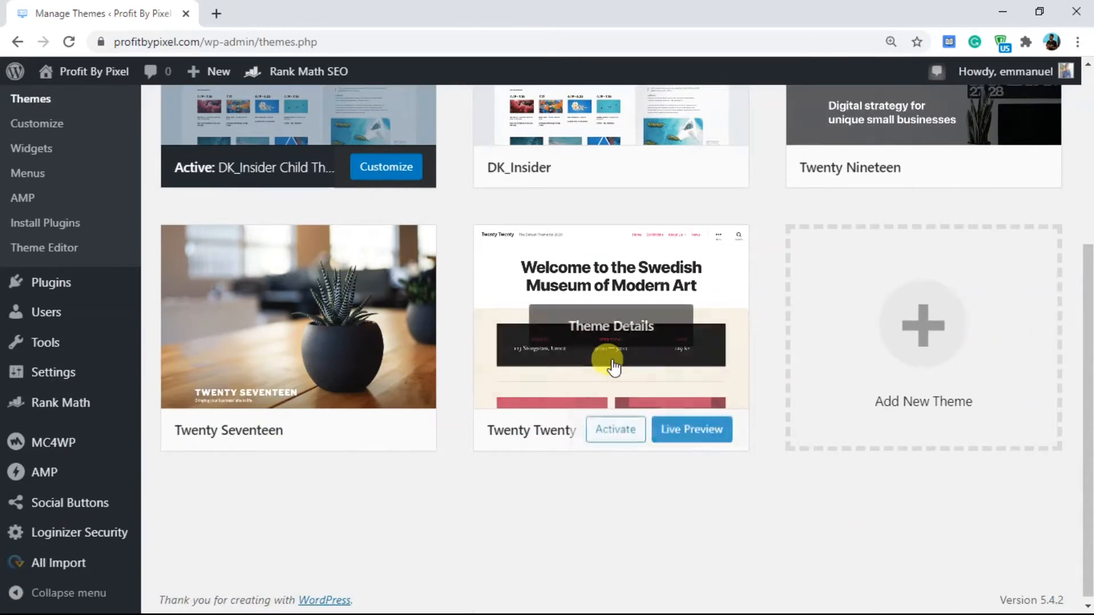
# Step: Open the page for adding new plugins and search for "Woocommerce"
pyautogui.moveTo(73, 292)
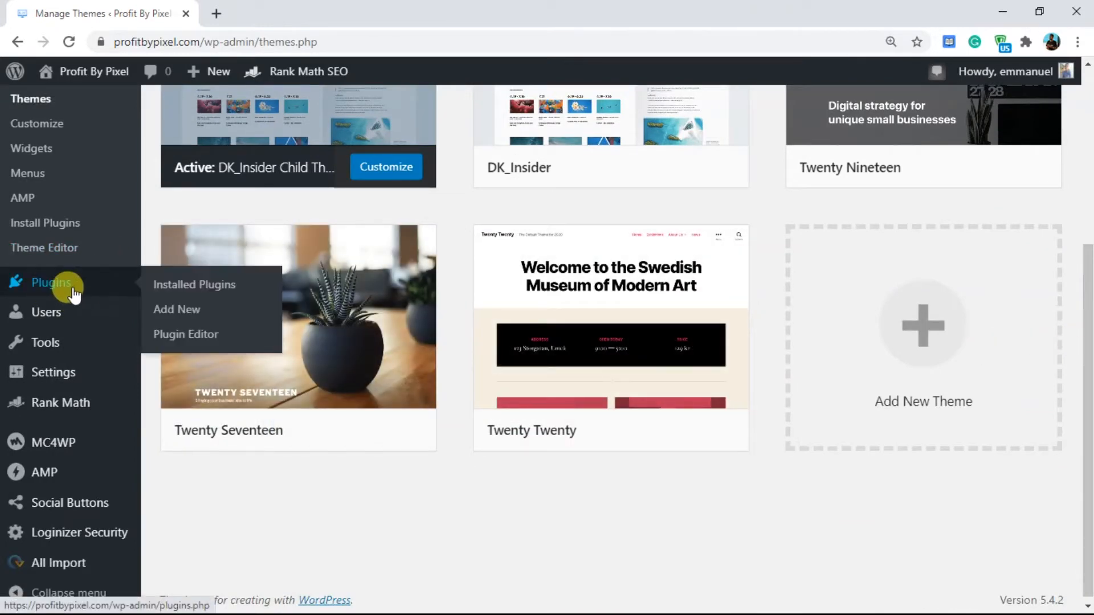
pyautogui.click(187, 312)
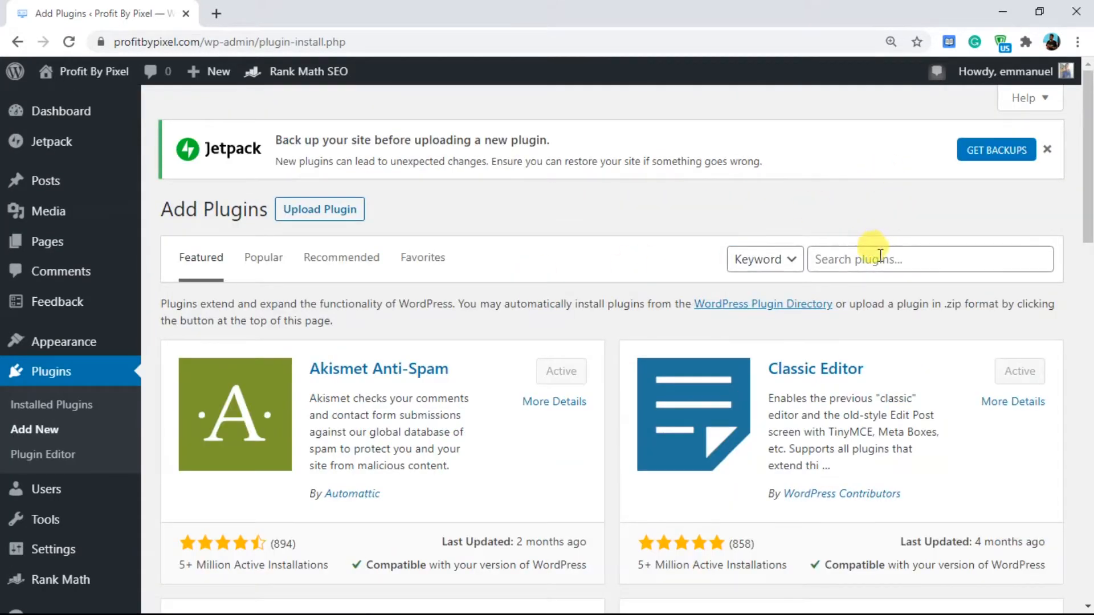
pyautogui.click(880, 256)
pyautogui.write('Woocommerce')
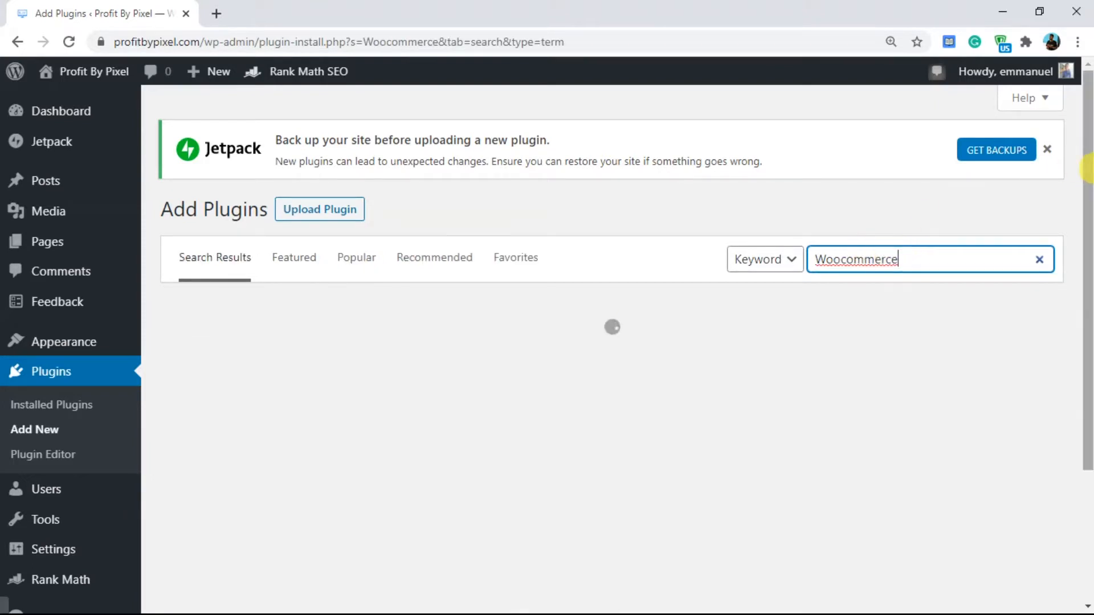
# Step: Install and activate the WooCommerce plugin by Automattic
pyautogui.scroll(-1, 809, 275)
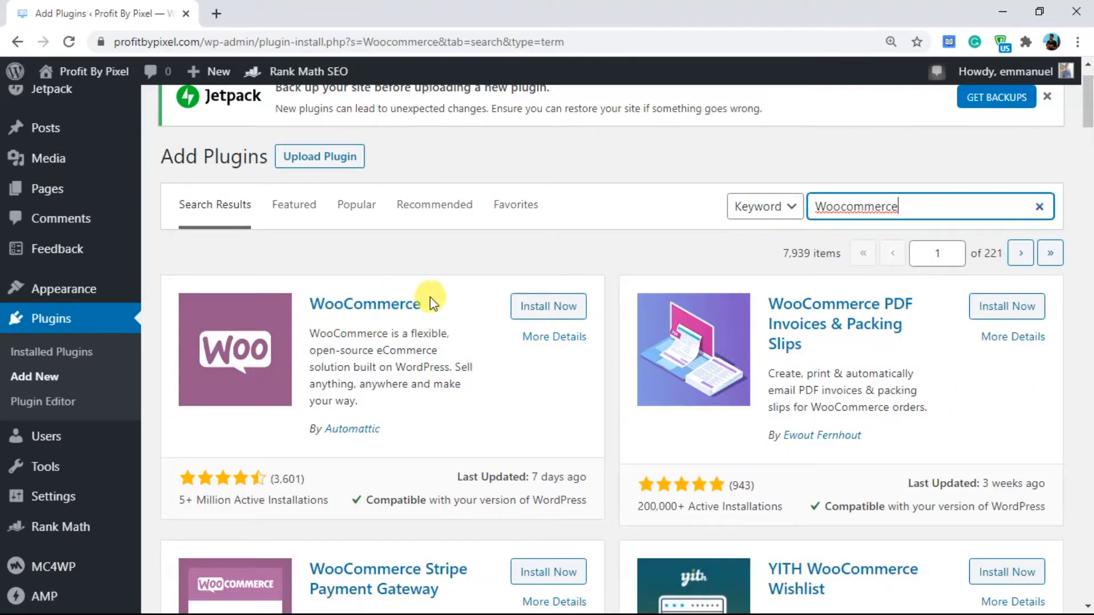
pyautogui.click(554, 311)
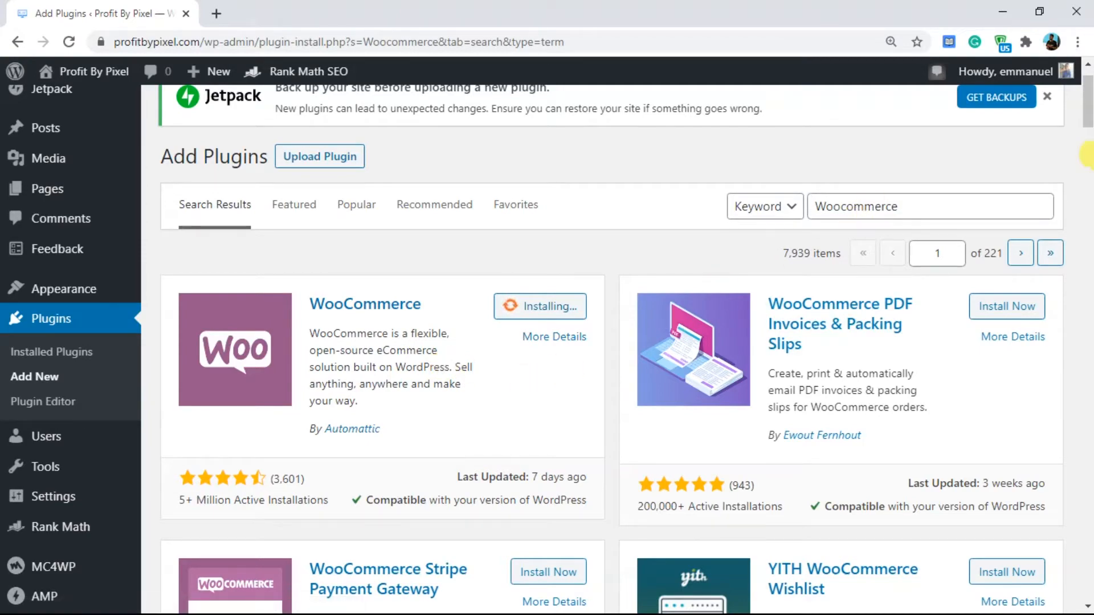
pyautogui.moveTo(1086, 112)
pyautogui.mouseDown()
pyautogui.moveTo(1087, 162)
pyautogui.moveTo(1086, 119)
pyautogui.mouseUp()
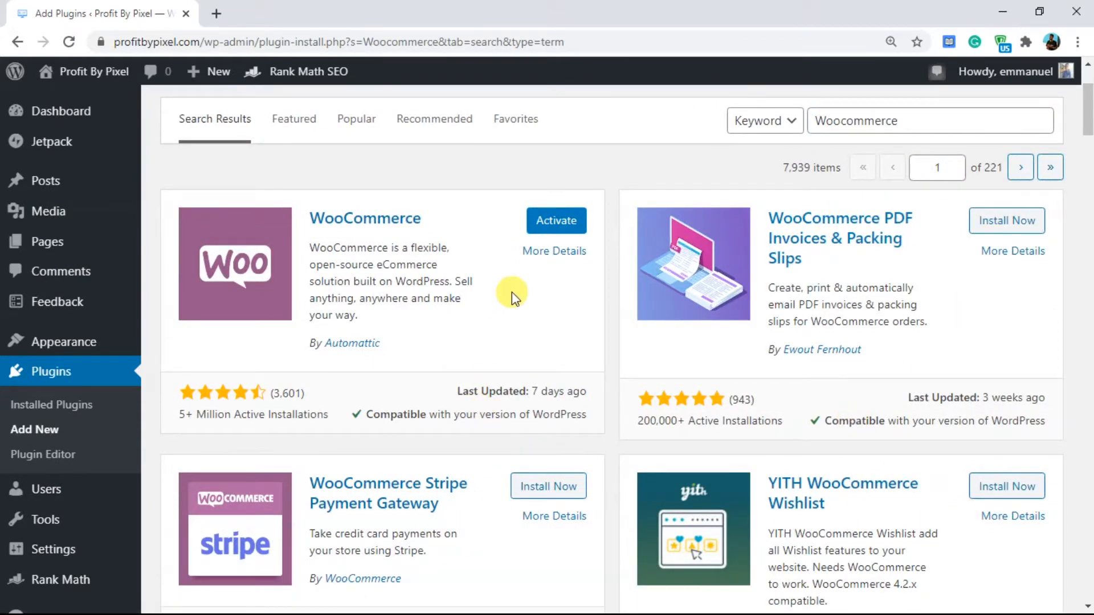
pyautogui.click(1090, 142)
pyautogui.moveTo(1090, 143); pyautogui.dragTo(1091, 83)
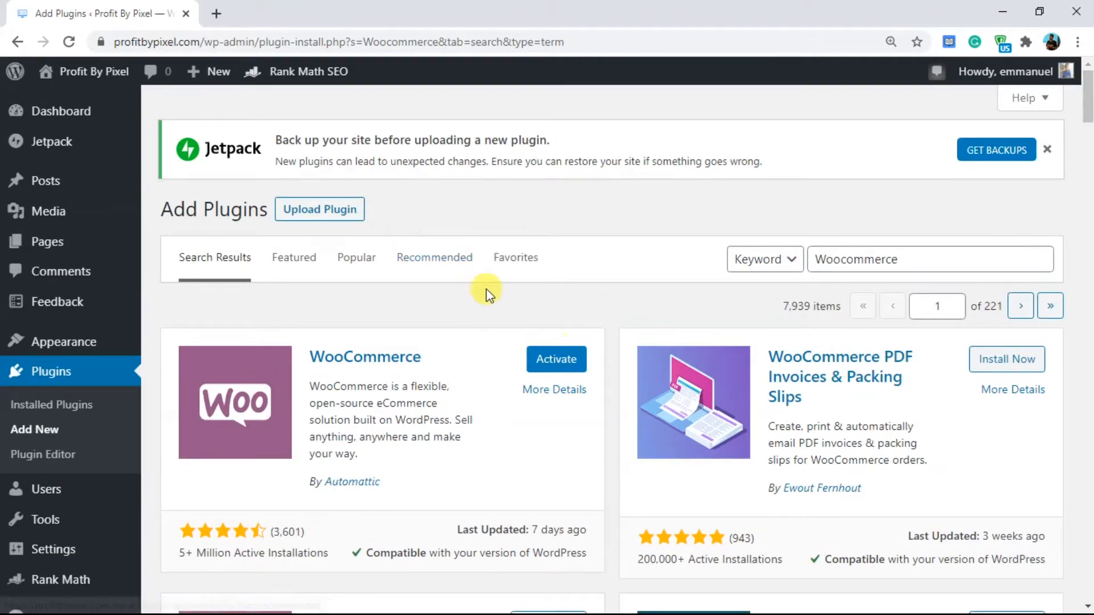
pyautogui.click(553, 373)
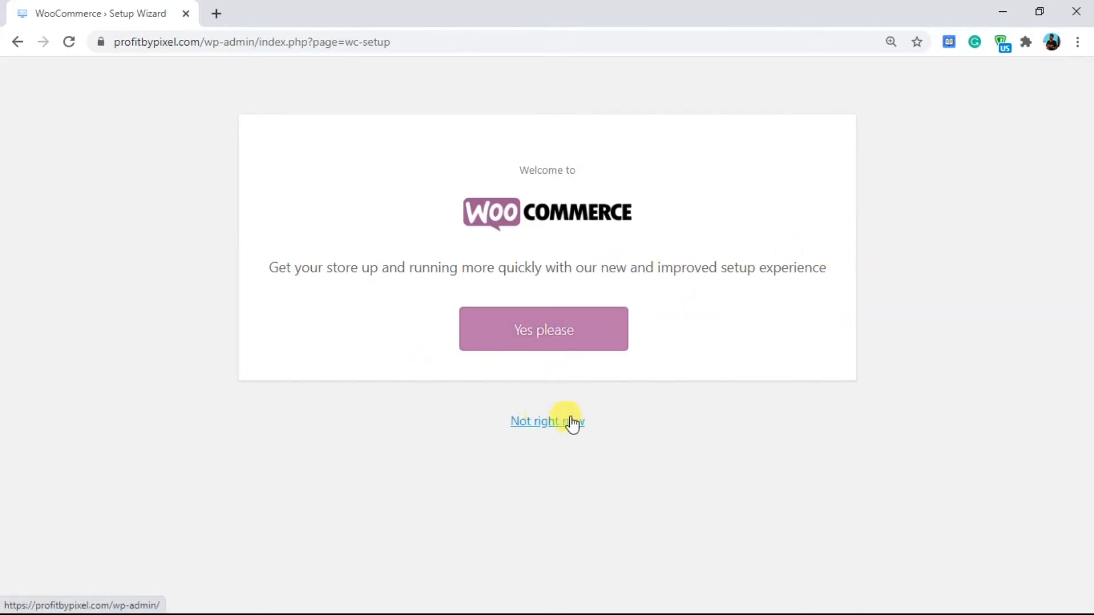
# Step: Accept the WooCommerce setup wizard and fill in the store's address details from the first saved address
pyautogui.click(529, 331)
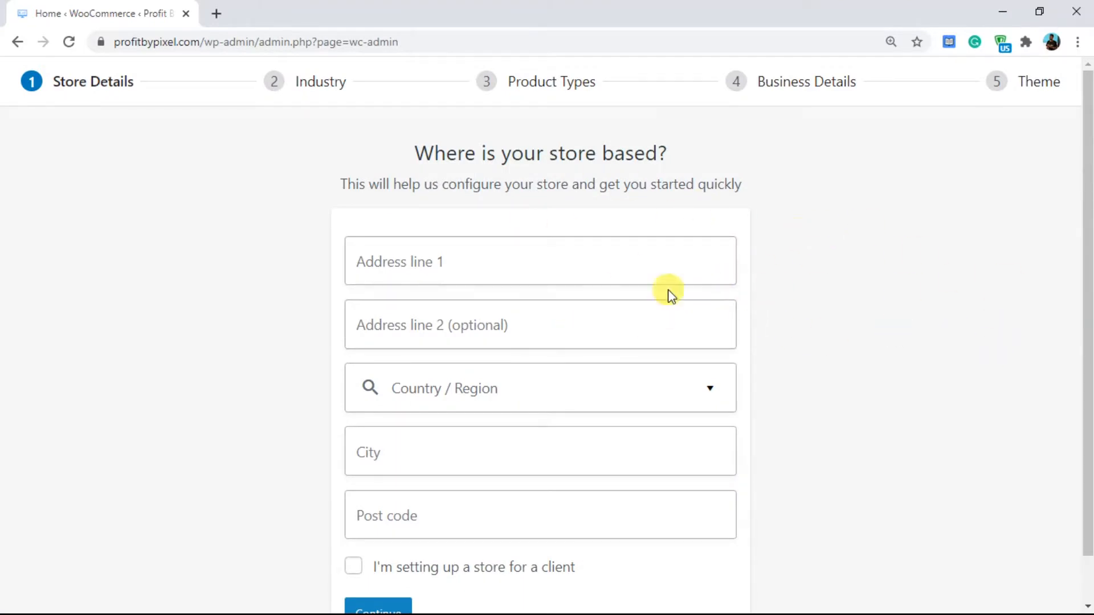
pyautogui.moveTo(1086, 305); pyautogui.dragTo(1086, 281)
pyautogui.click(428, 263)
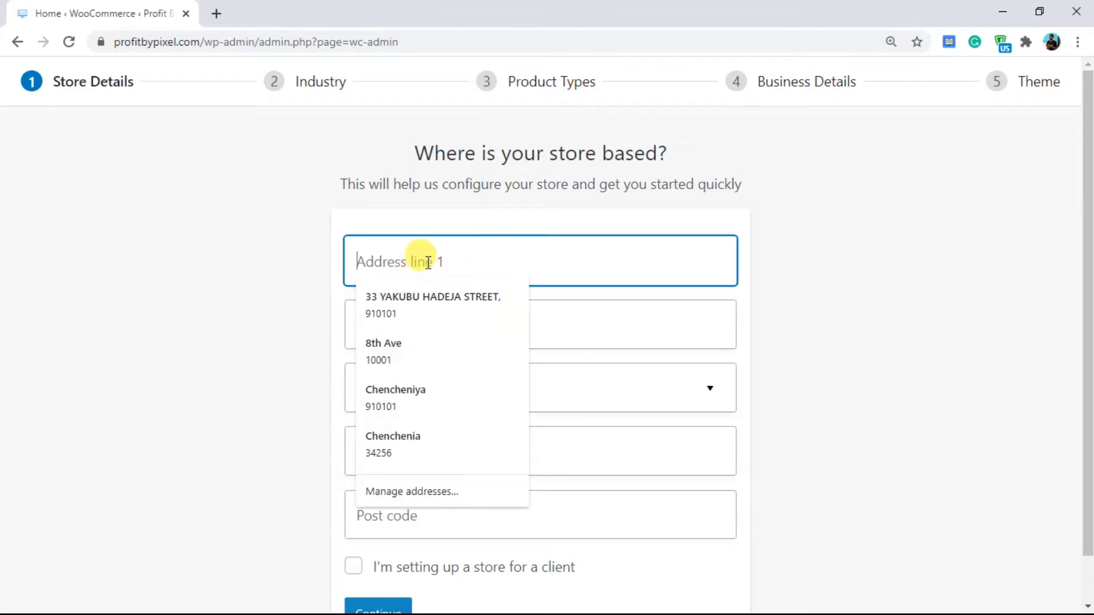
pyautogui.click(428, 314)
# Step: Set the store's country and region to Nigeria — Abuja
pyautogui.click(458, 406)
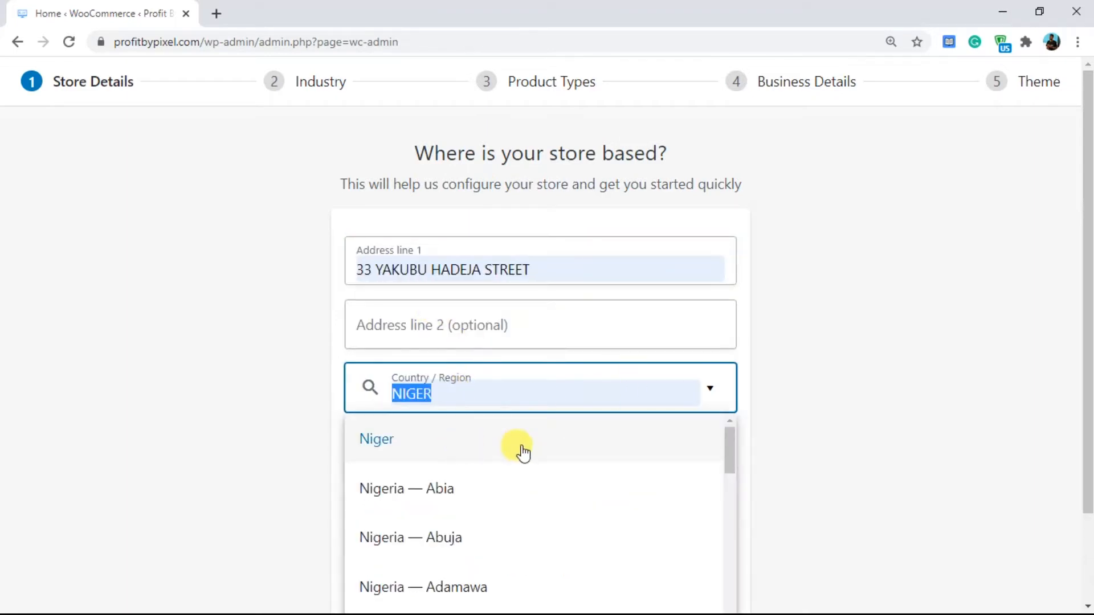
pyautogui.click(476, 487)
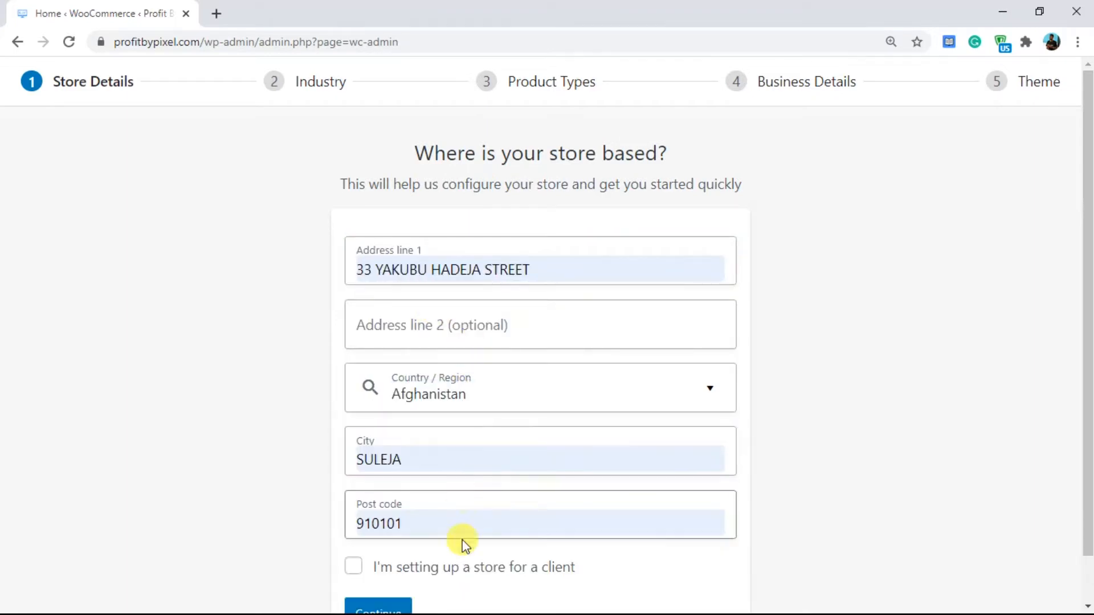
pyautogui.click(472, 394)
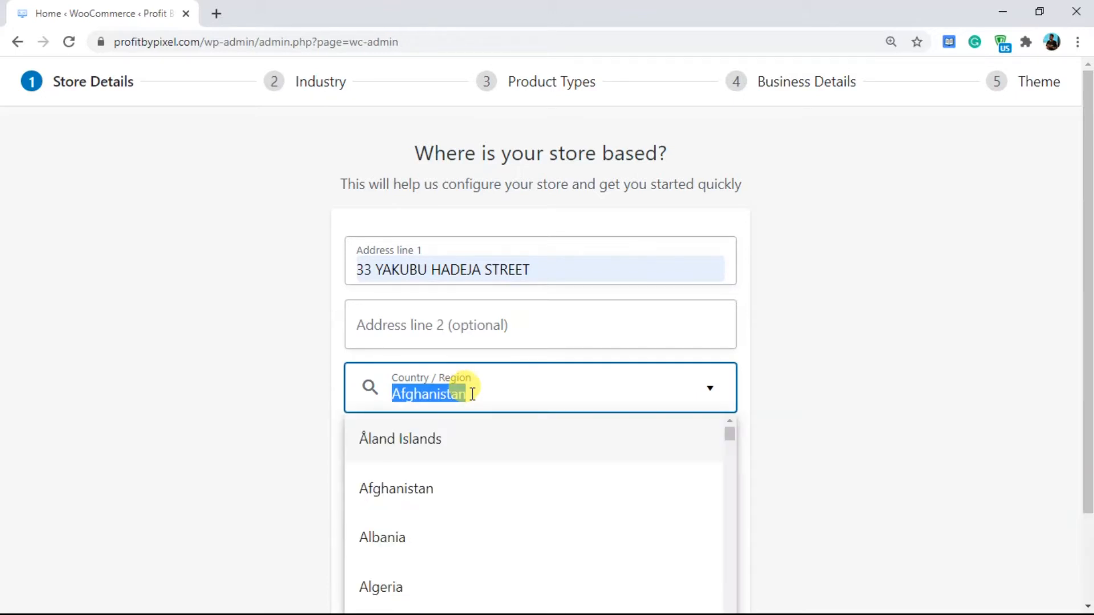
pyautogui.write('N')
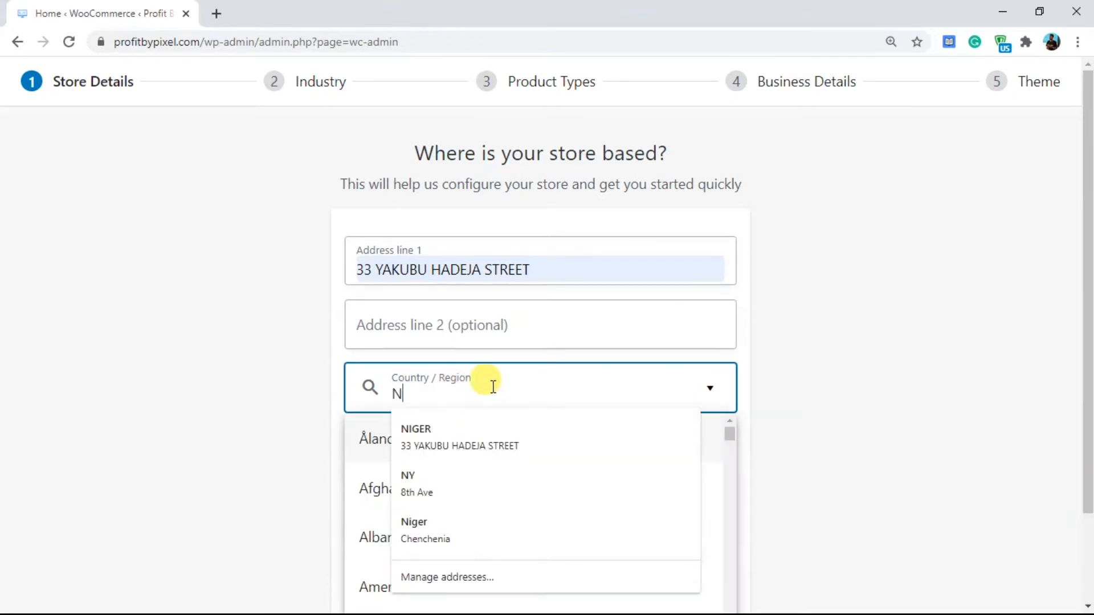
pyautogui.write('iger')
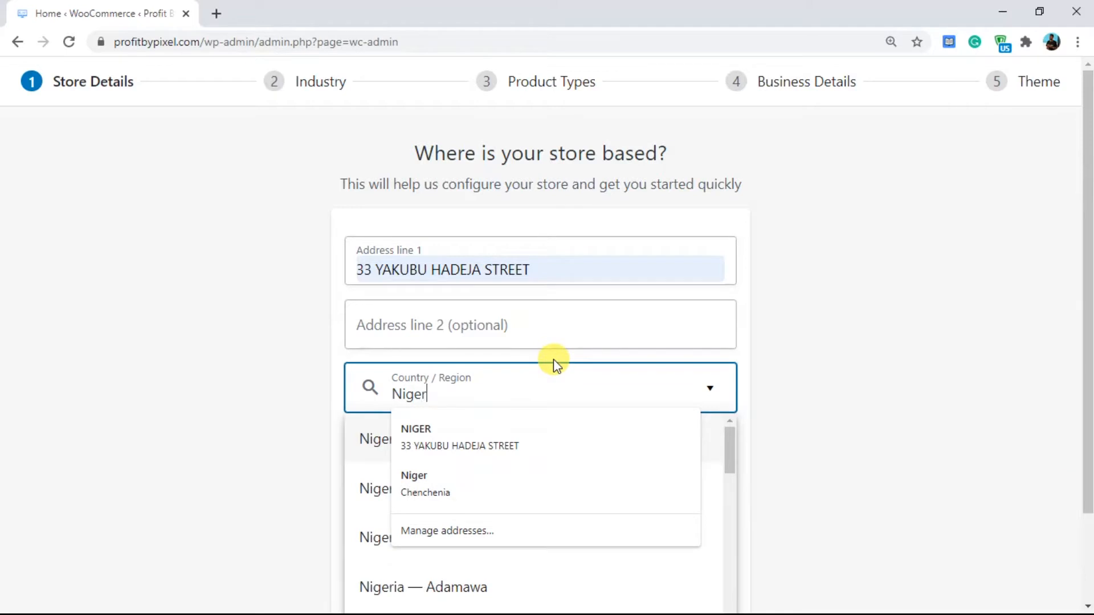
pyautogui.write('i')
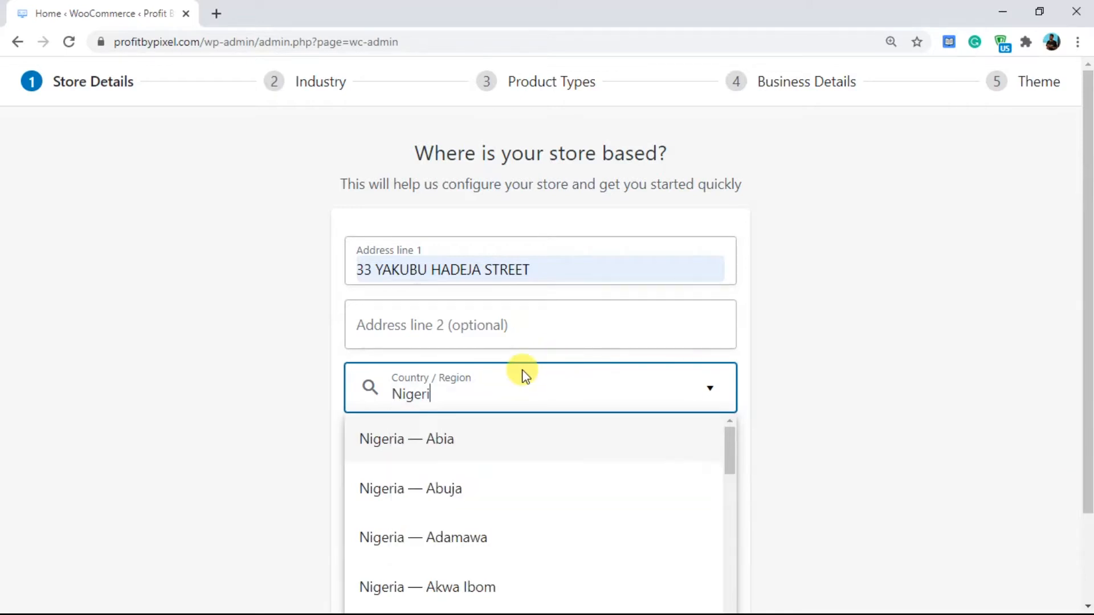
pyautogui.write('a')
pyautogui.click(501, 496)
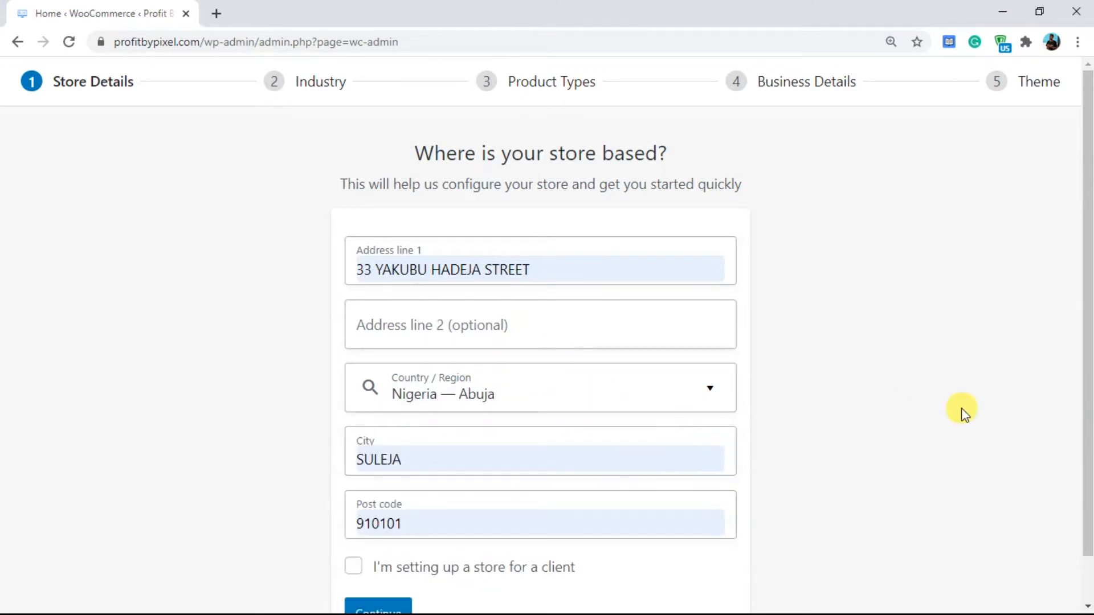
# Step: Mark the store as being set up for a client and submit the store details without opting in to usage tracking
pyautogui.scroll(-1, 1088, 465)
pyautogui.click(408, 518)
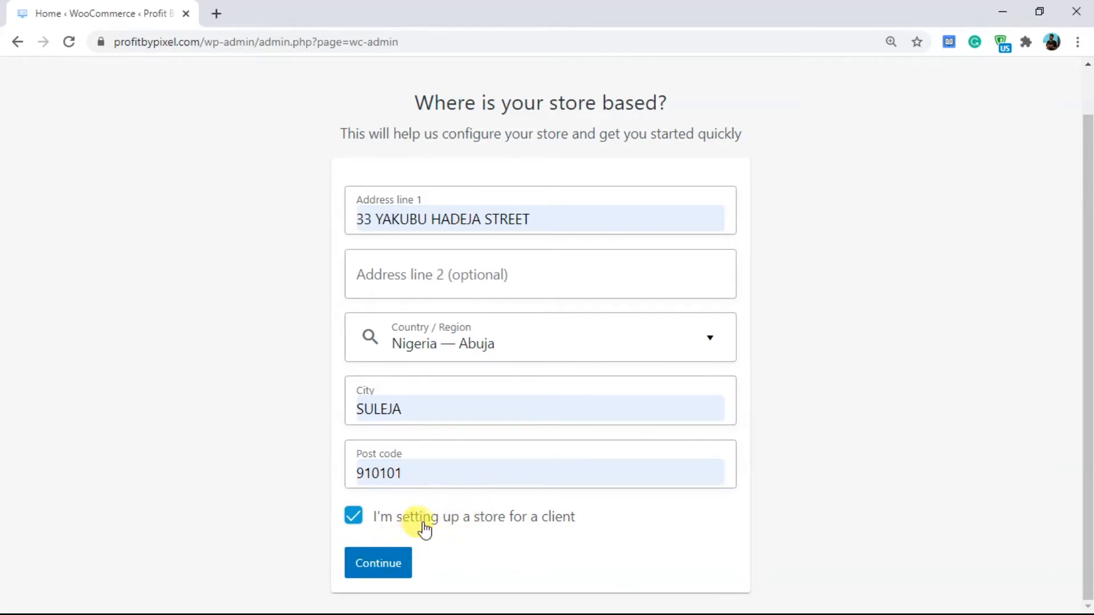
pyautogui.click(378, 564)
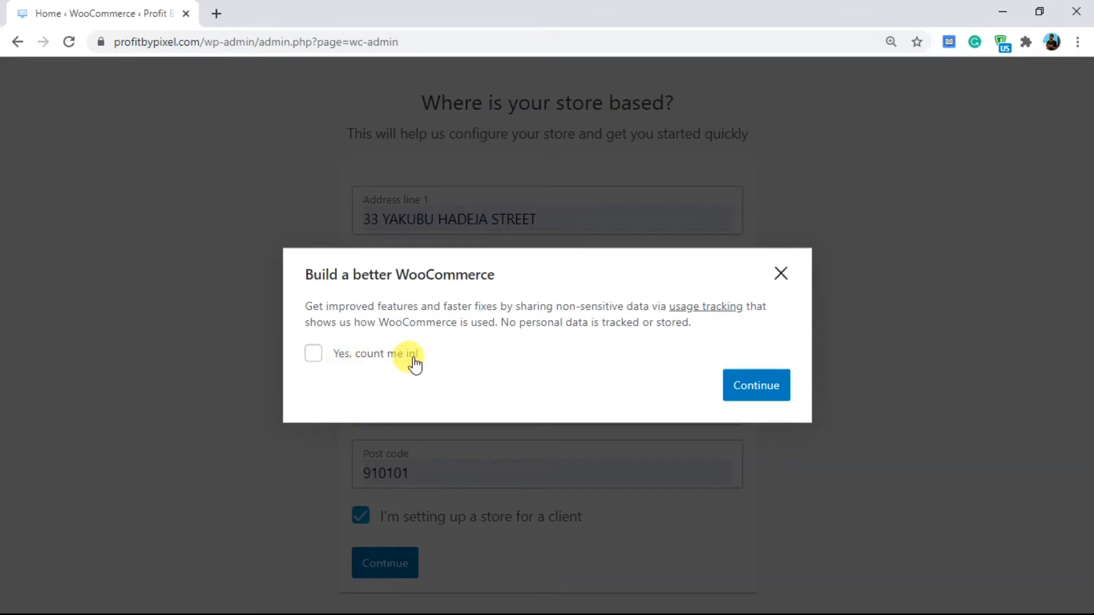
pyautogui.click(751, 387)
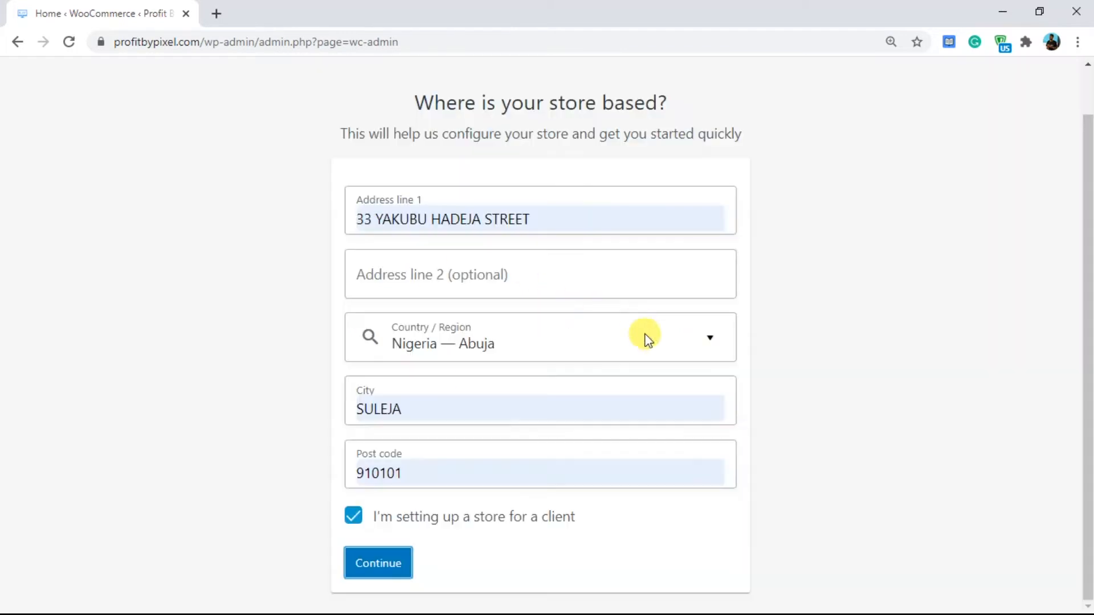
pyautogui.scroll(2, 1079, 186)
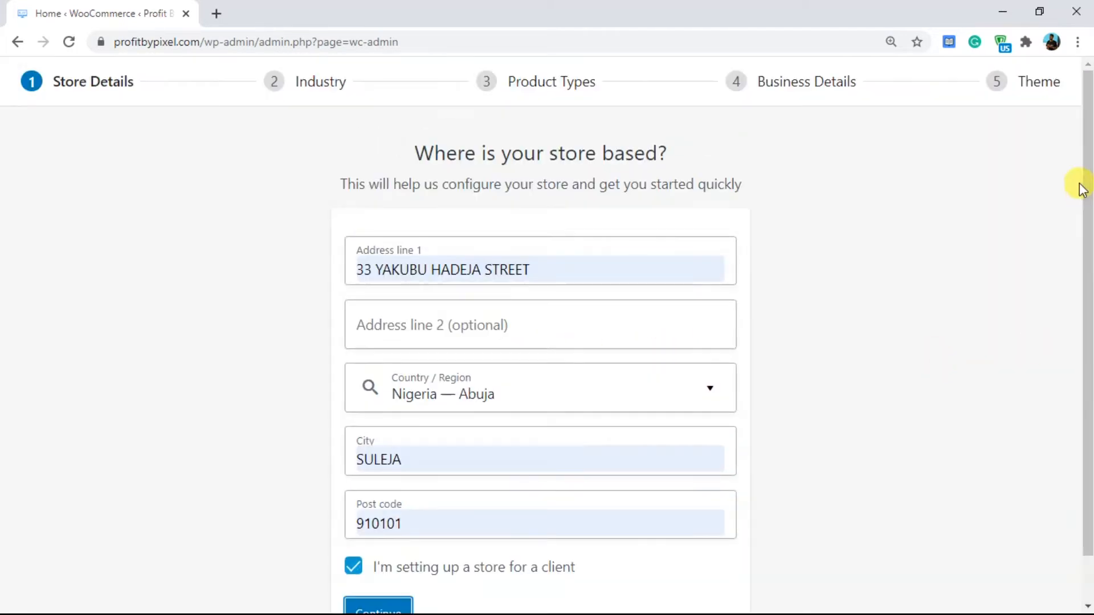
pyautogui.scroll(-2, 1088, 273)
pyautogui.click(400, 561)
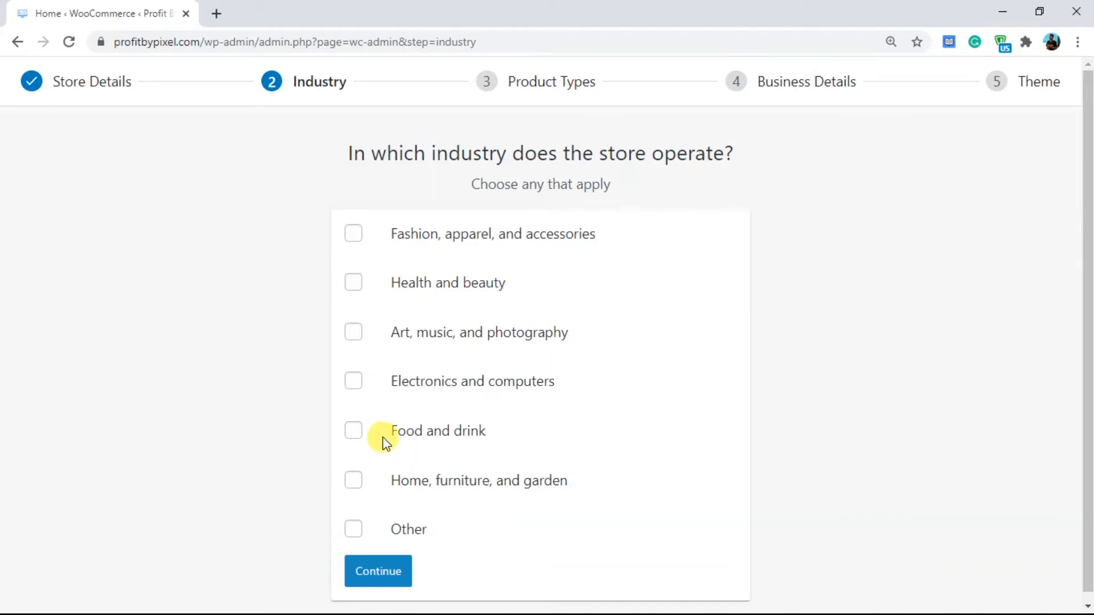
# Step: Choose Electronics and computers as the store's industry and continue with Downloads as the only product type
pyautogui.click(352, 387)
pyautogui.click(385, 575)
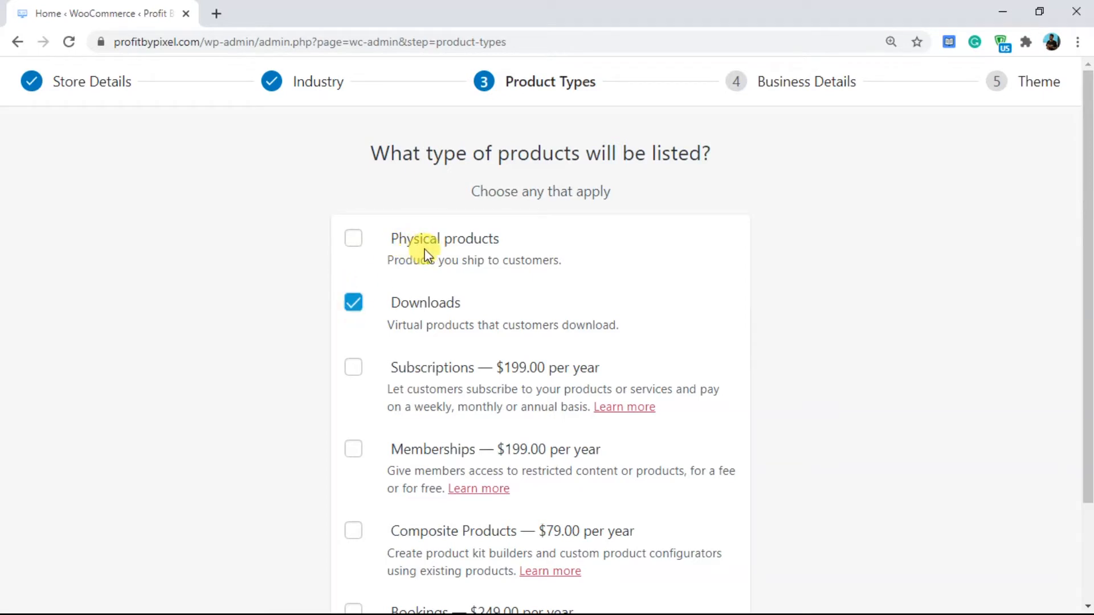
pyautogui.scroll(-1, 1088, 293)
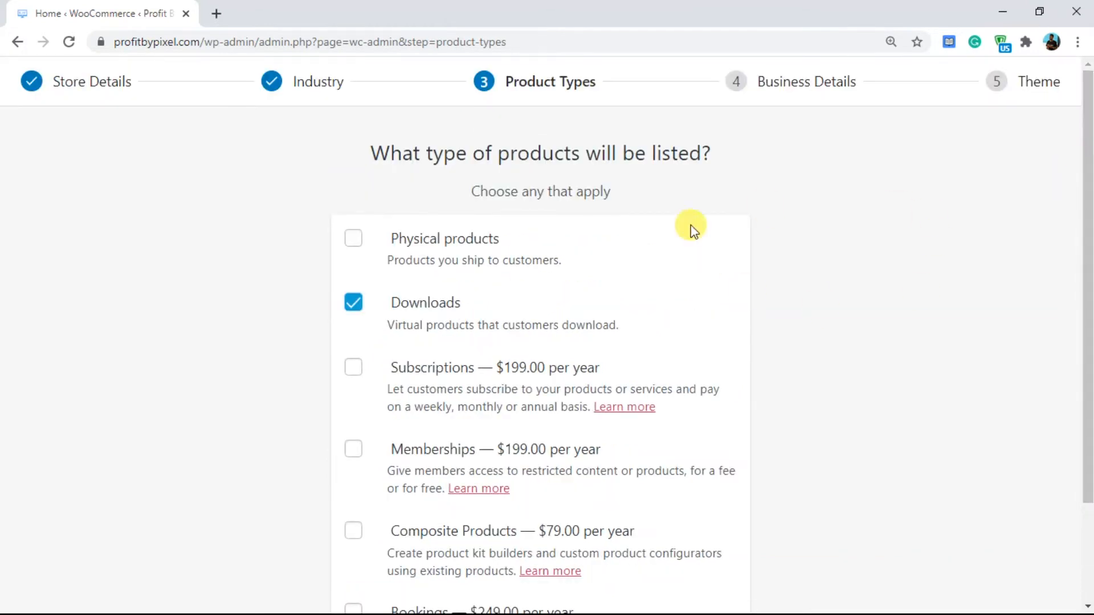
pyautogui.moveTo(1087, 276); pyautogui.dragTo(1086, 432)
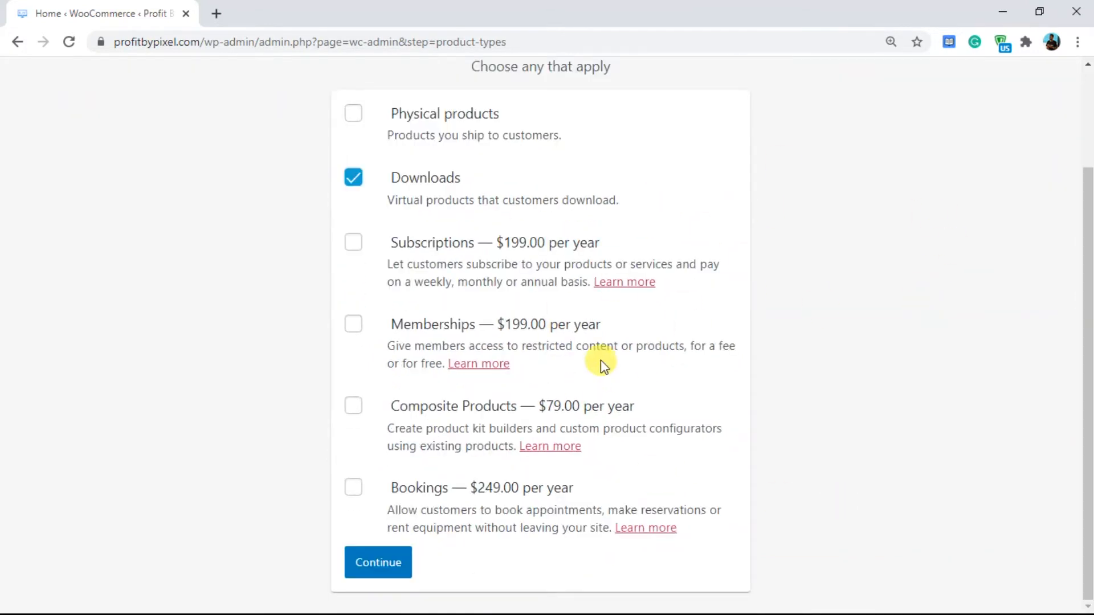
pyautogui.click(393, 565)
# Step: Review the offered store themes and their WooCommerce support, and continue with the active DK_Insider Child Theme
pyautogui.moveTo(1088, 441); pyautogui.dragTo(630, 251)
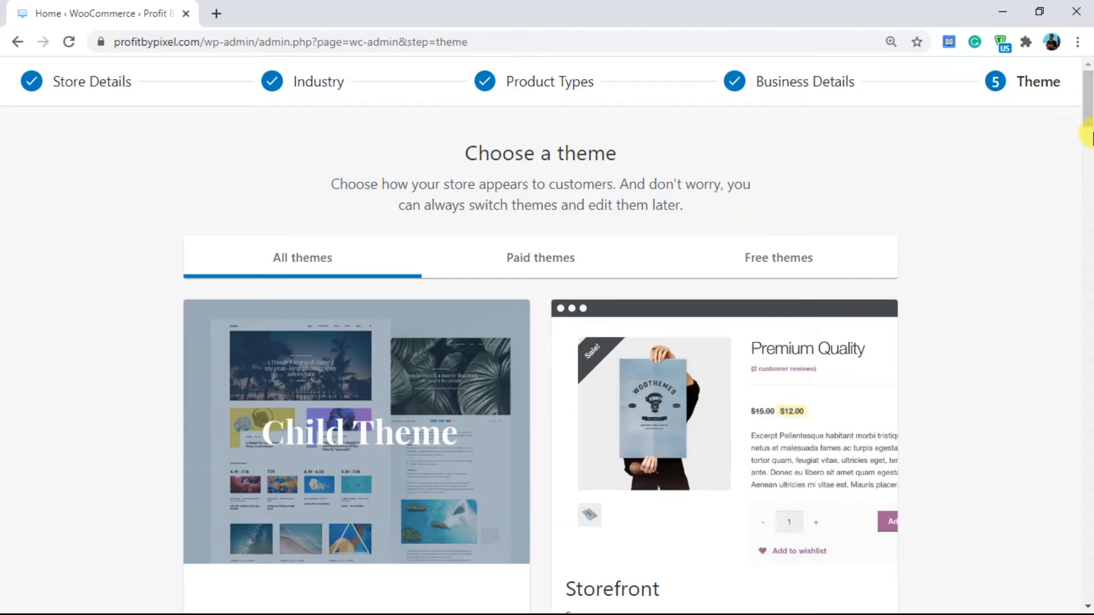
pyautogui.click(1088, 137)
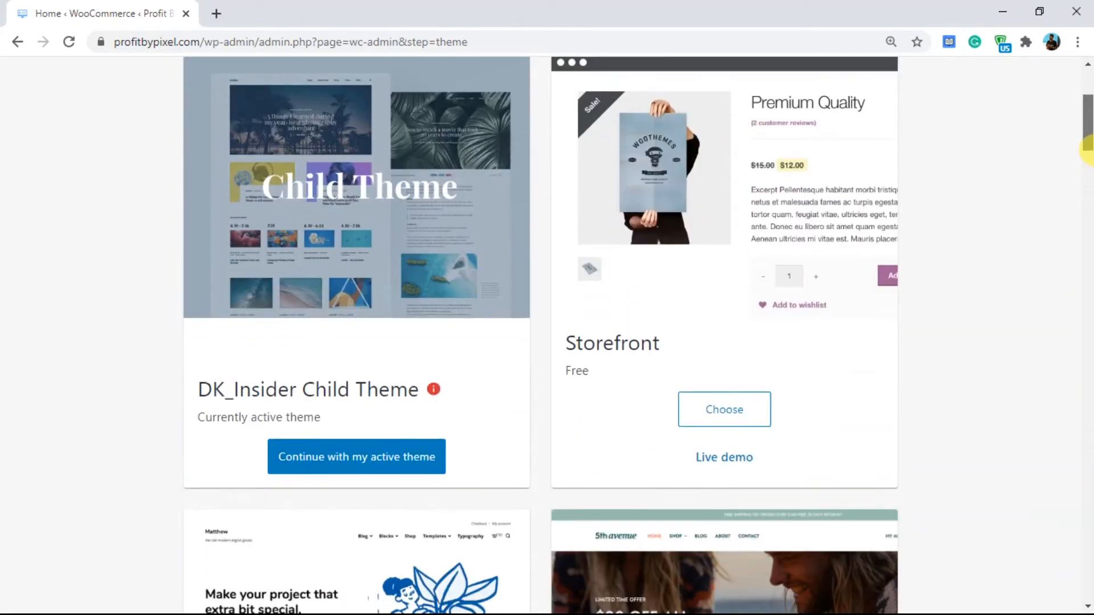
pyautogui.moveTo(1088, 149)
pyautogui.mouseDown()
pyautogui.moveTo(1087, 170)
pyautogui.moveTo(1090, 139)
pyautogui.mouseUp()
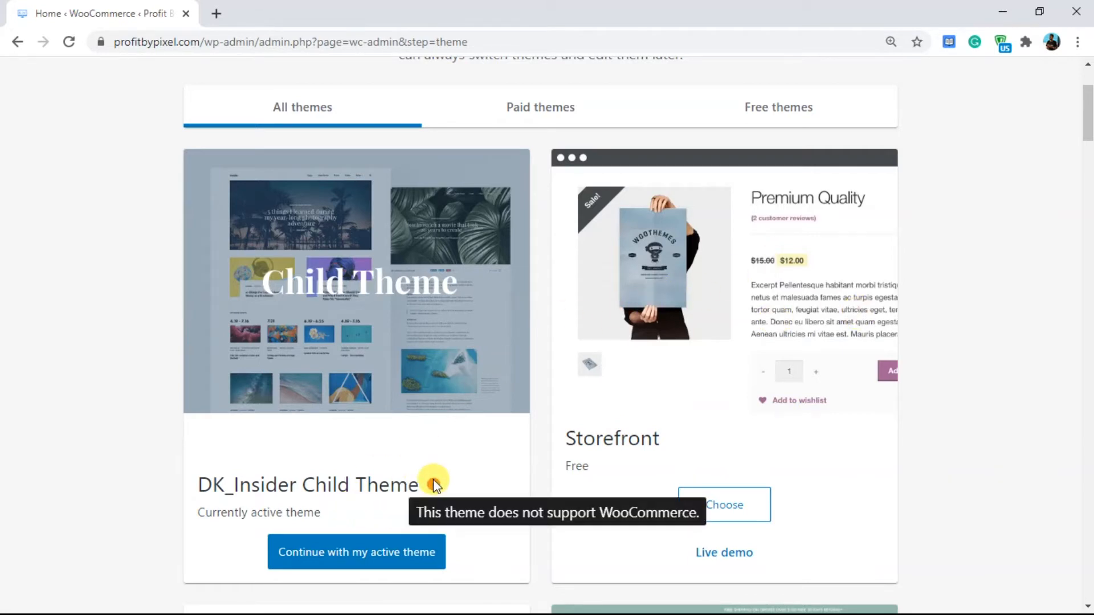
pyautogui.moveTo(439, 489)
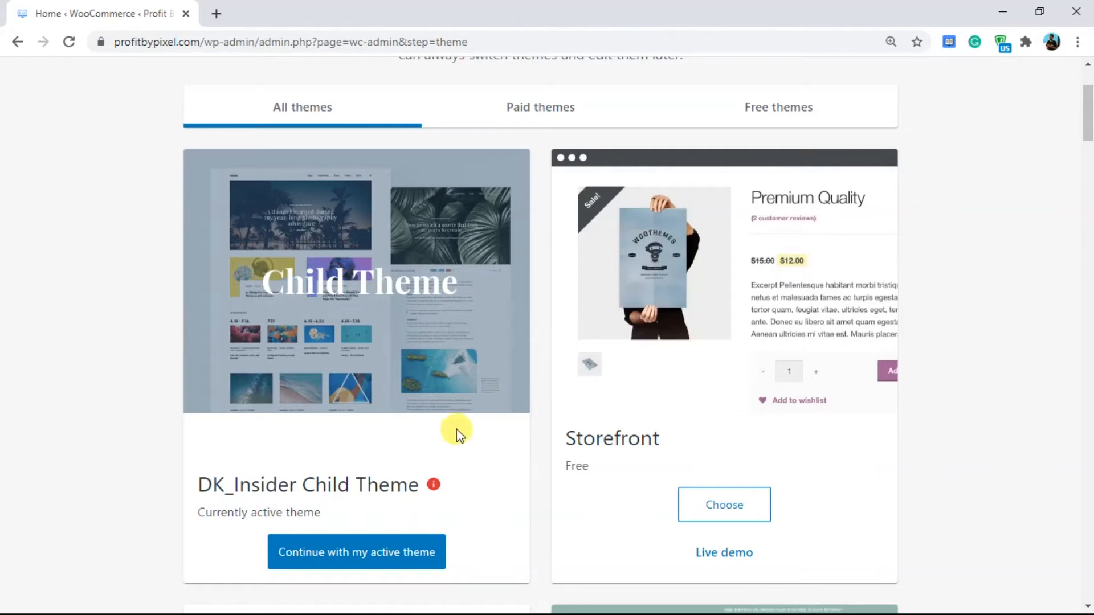
pyautogui.moveTo(1087, 140); pyautogui.dragTo(1088, 277)
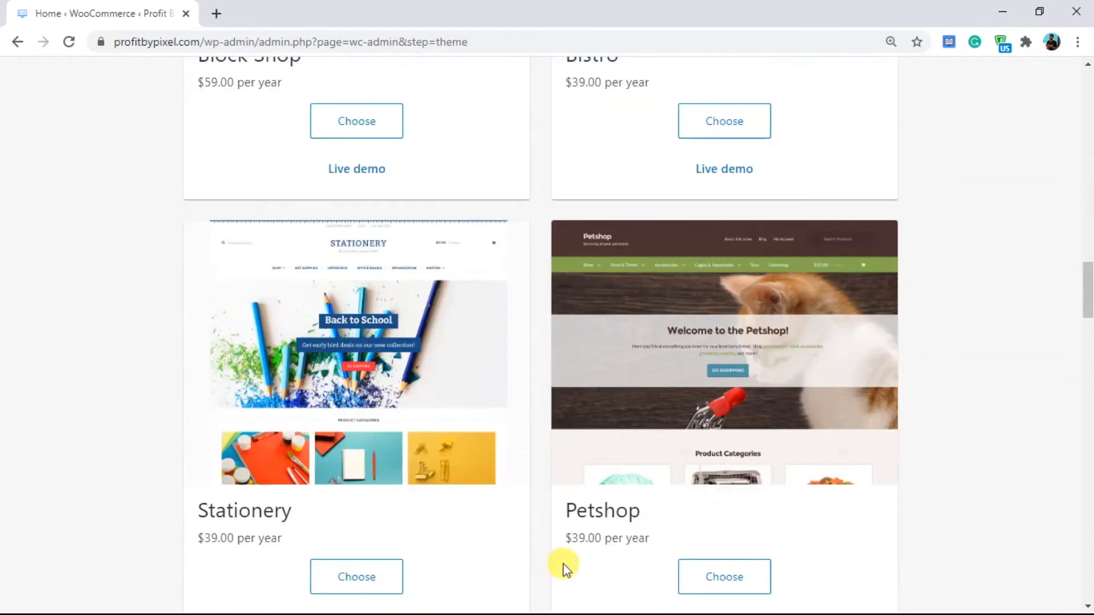
pyautogui.moveTo(1088, 271); pyautogui.dragTo(1075, 100)
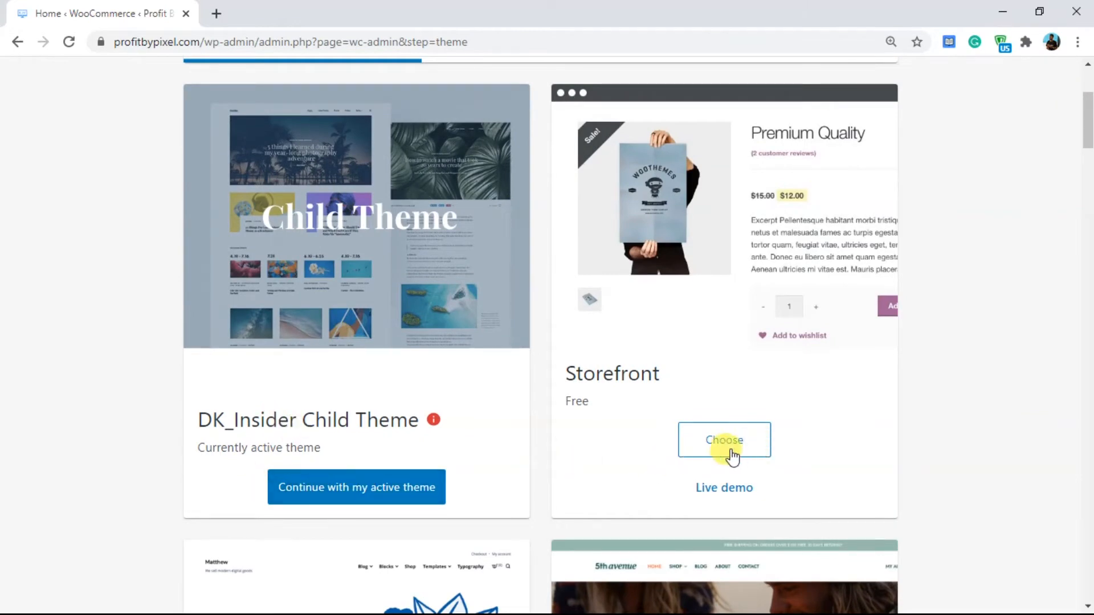
pyautogui.click(393, 490)
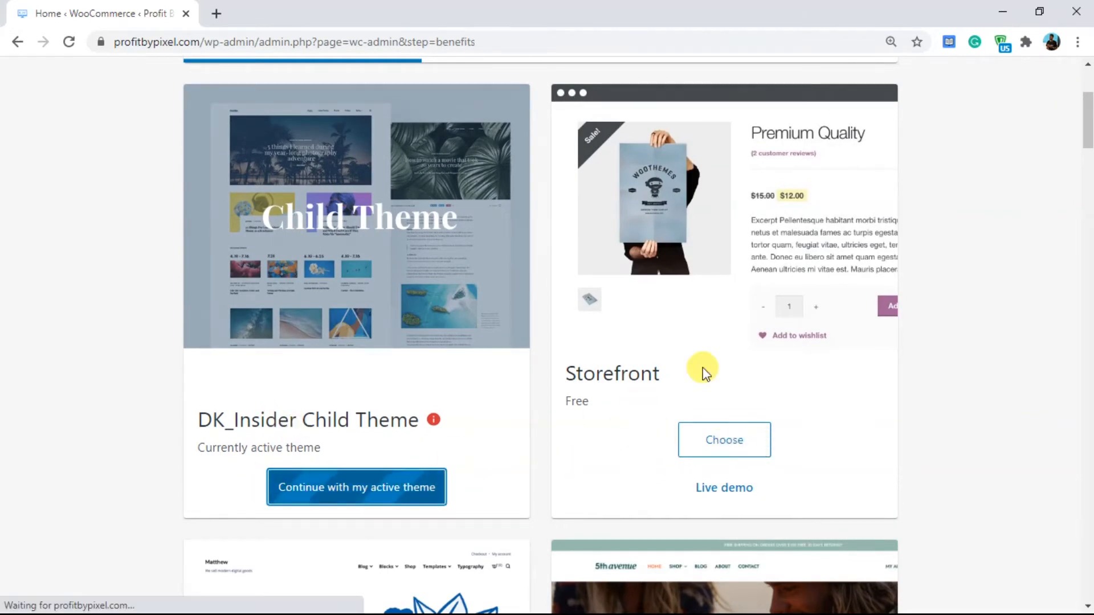
# Step: Decline the WooCommerce Services plugin offer and dismiss the message about final setup tasks
pyautogui.scroll(-2, 1088, 297)
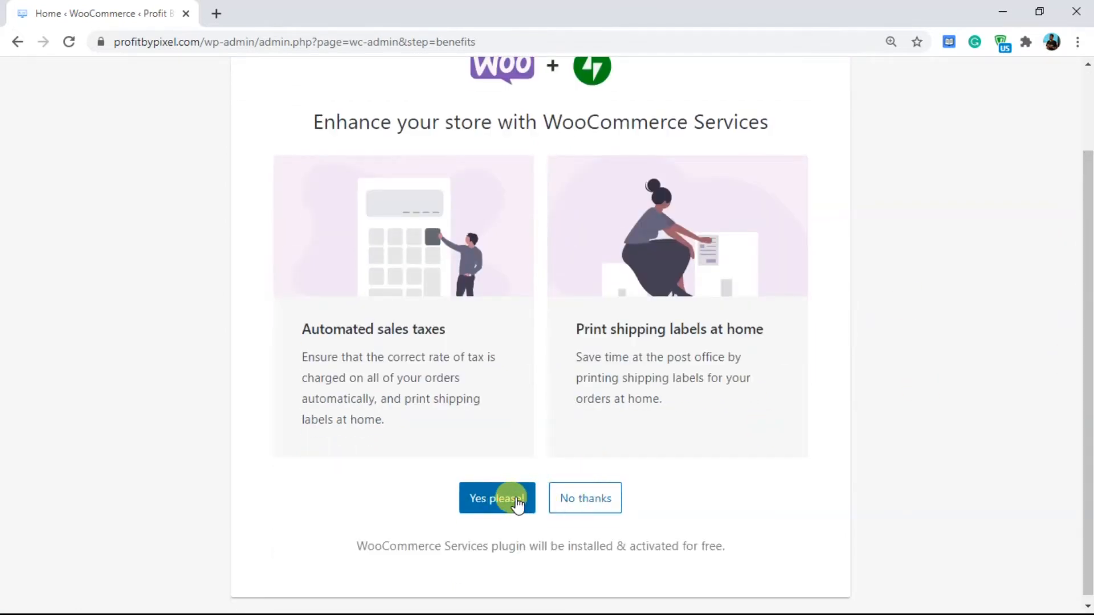
pyautogui.scroll(2, 1088, 222)
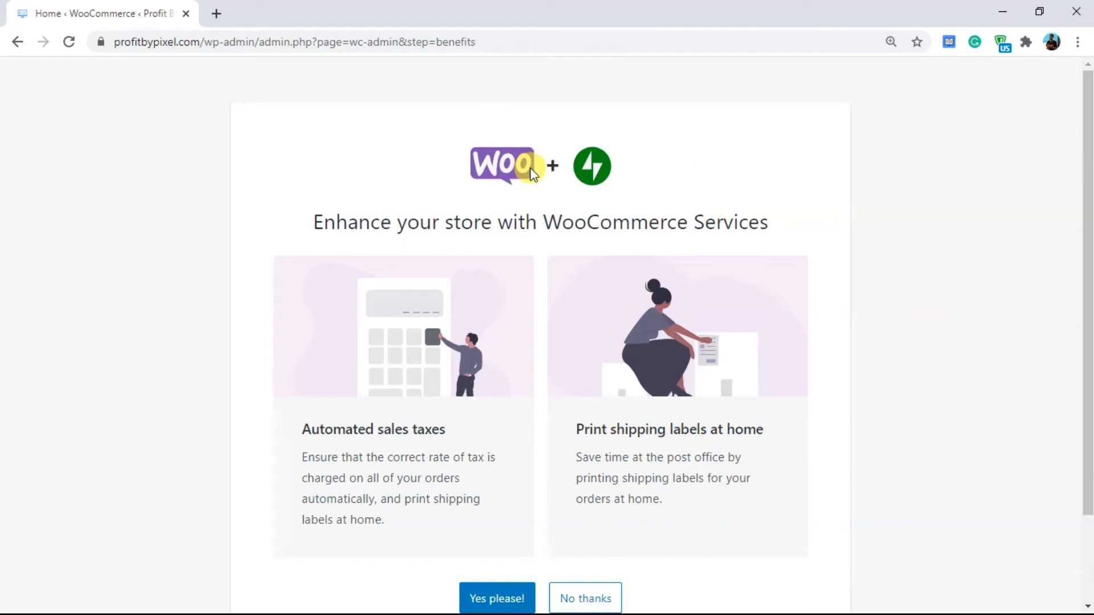
pyautogui.scroll(-2, 1084, 302)
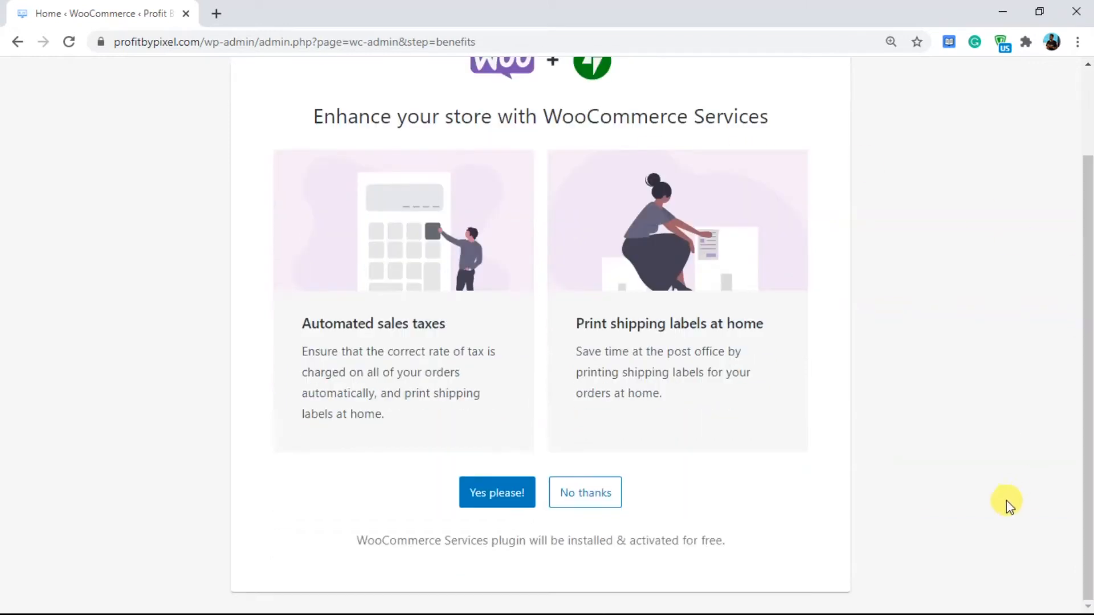
pyautogui.click(596, 483)
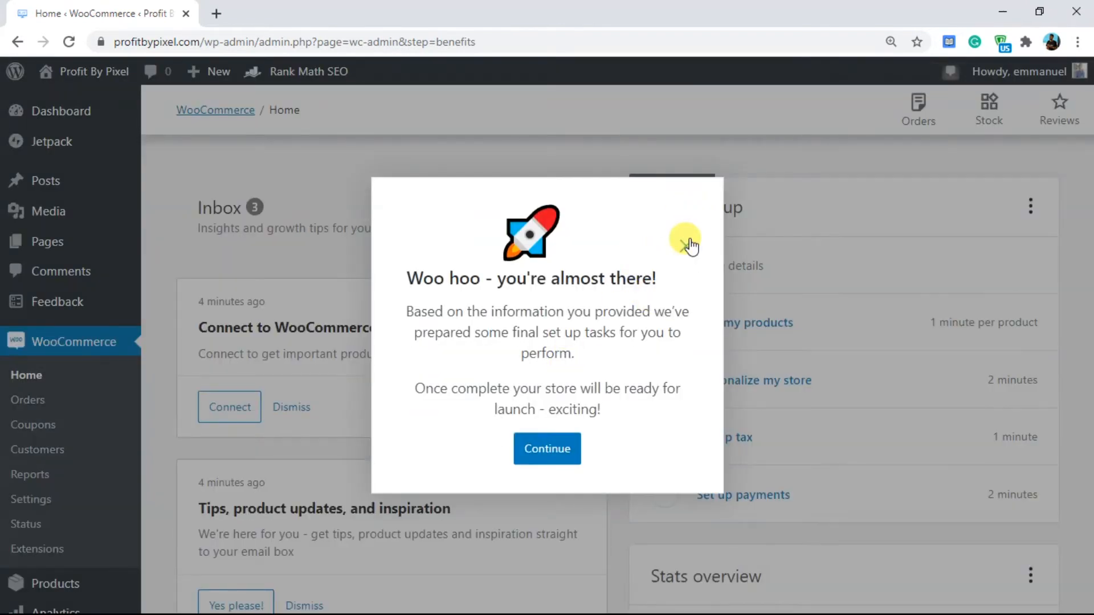
pyautogui.click(685, 246)
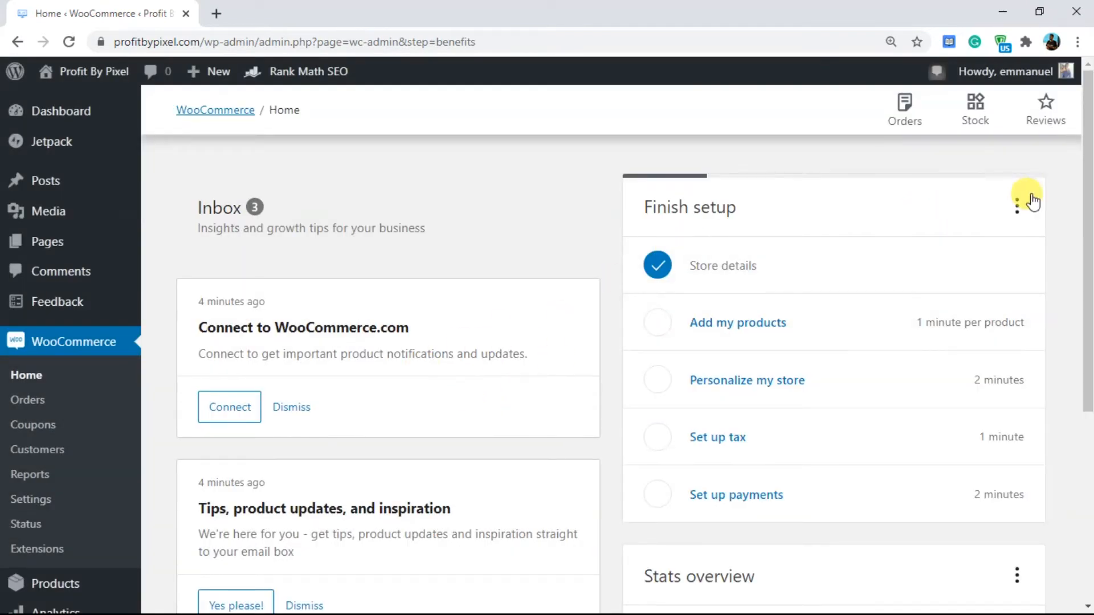
# Step: Enable cash on delivery as the store's payment method and complete the payments setup task
pyautogui.moveTo(1087, 190); pyautogui.dragTo(1067, 384)
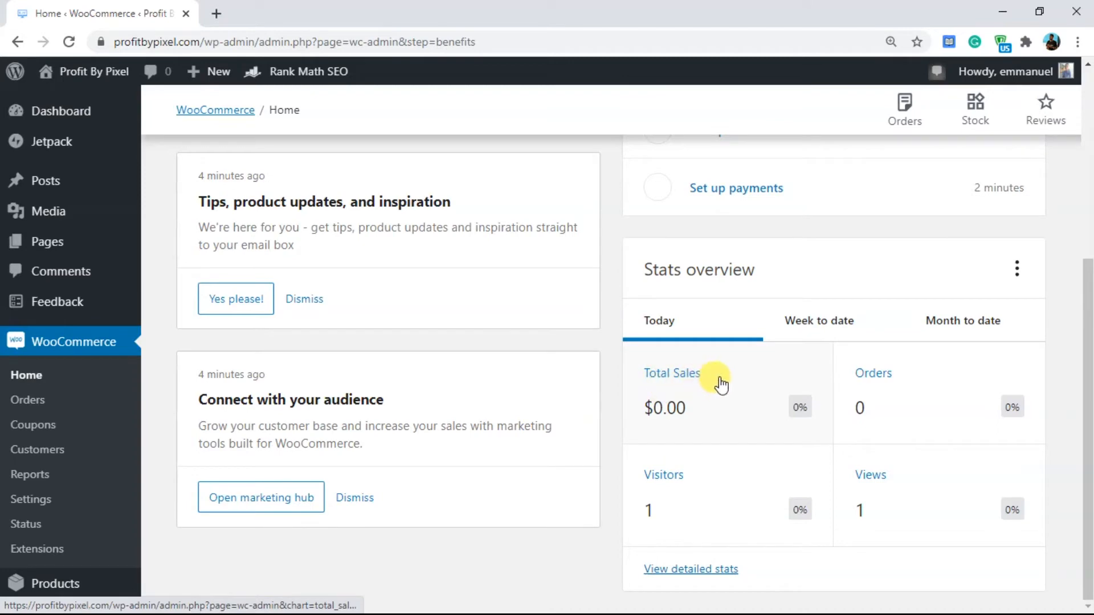
pyautogui.moveTo(1081, 439); pyautogui.dragTo(1081, 232)
pyautogui.moveTo(1088, 280); pyautogui.dragTo(1086, 417)
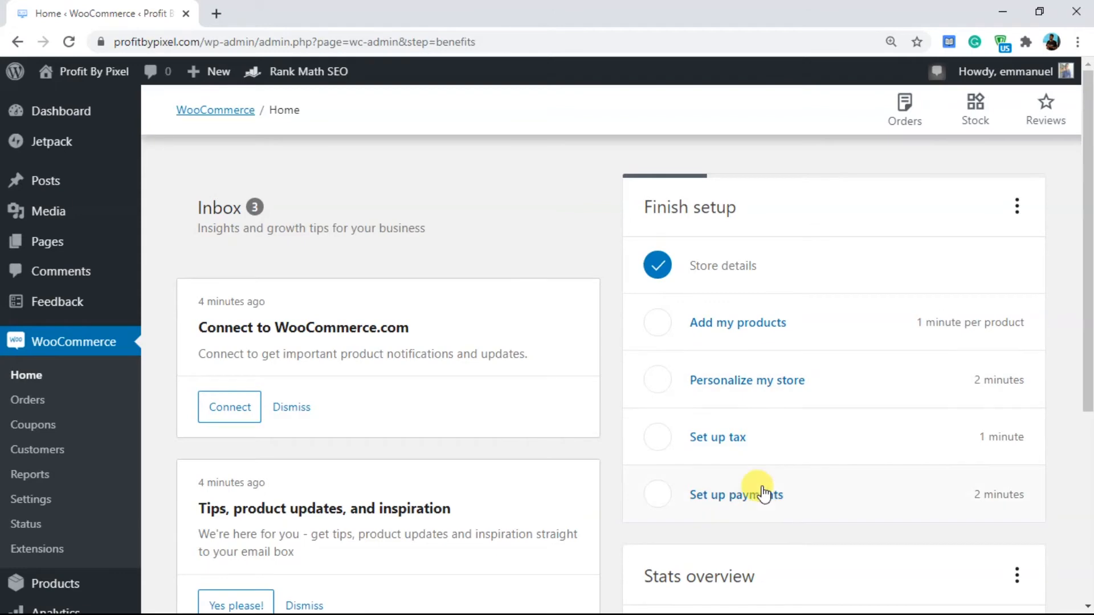
pyautogui.click(824, 504)
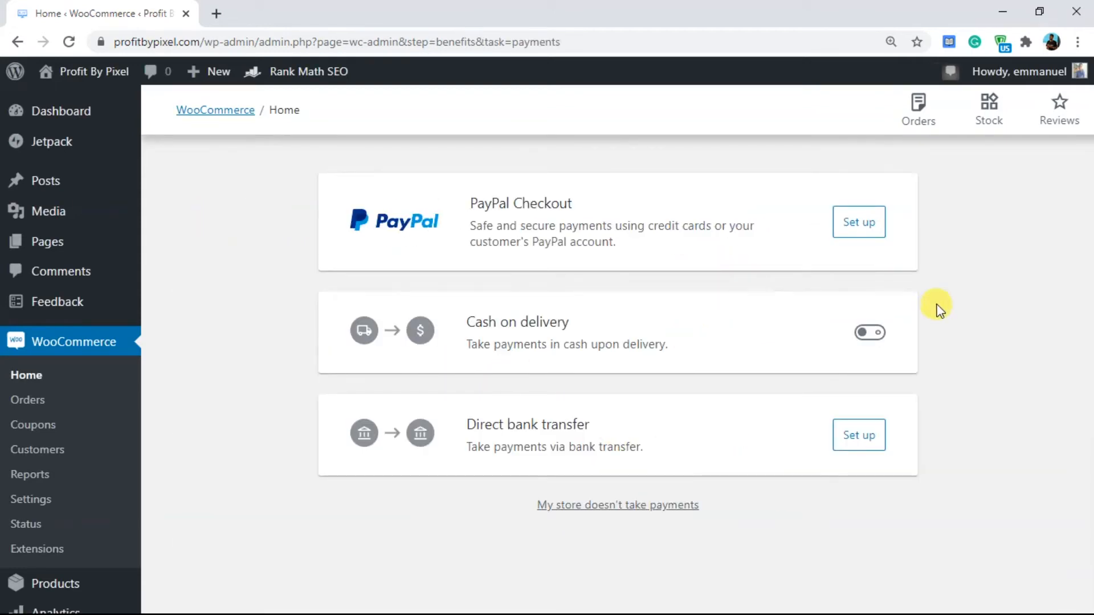
pyautogui.click(867, 333)
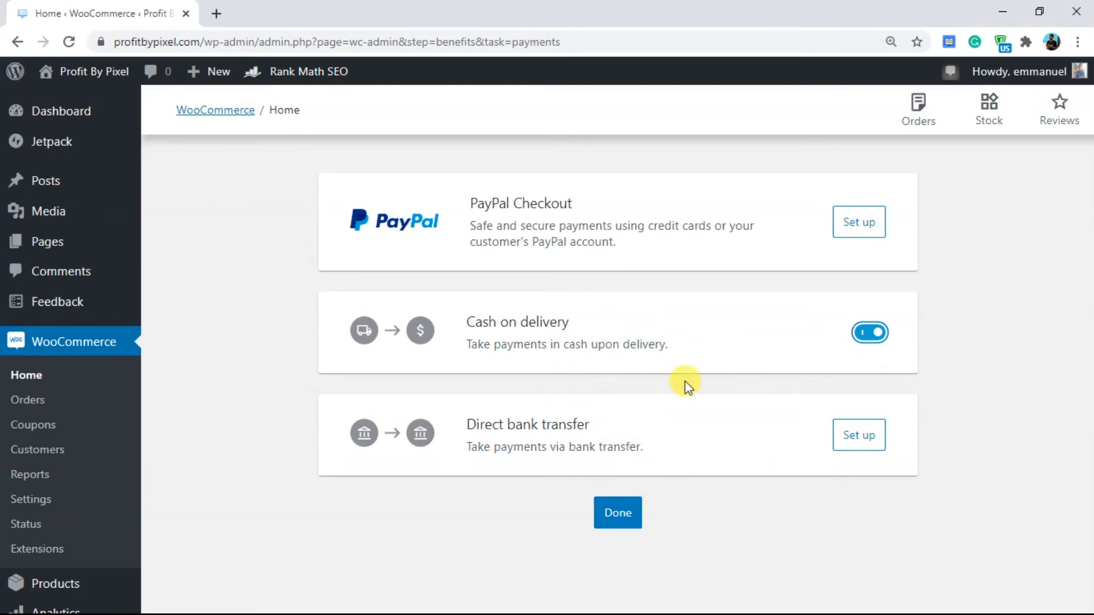
pyautogui.click(618, 513)
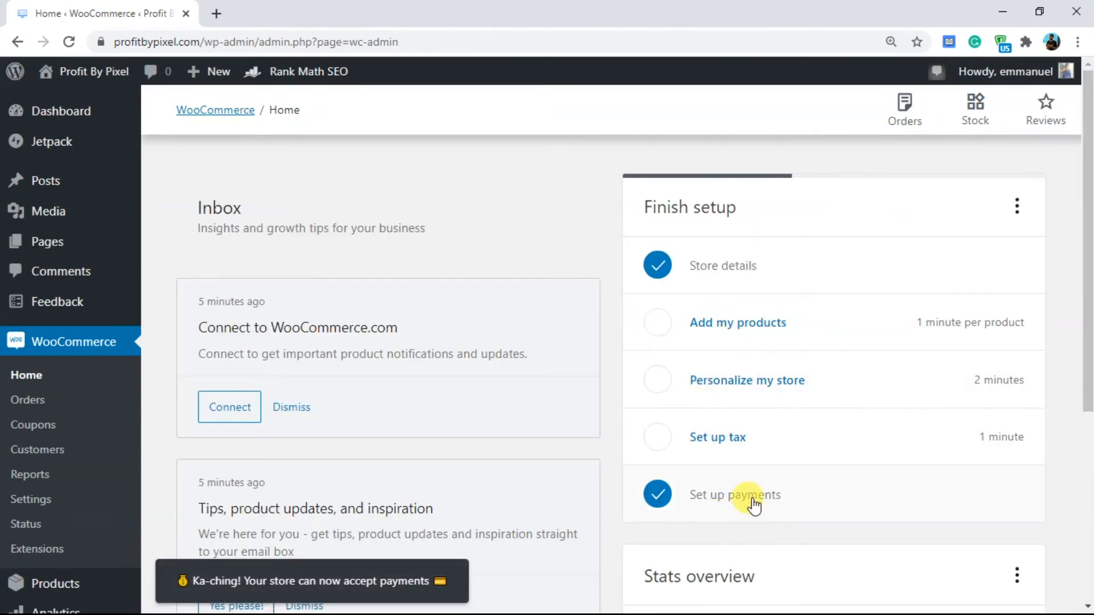
# Step: Enable tax rates and calculations through the tax setup task, proceeding to the standard tax rates
pyautogui.click(755, 448)
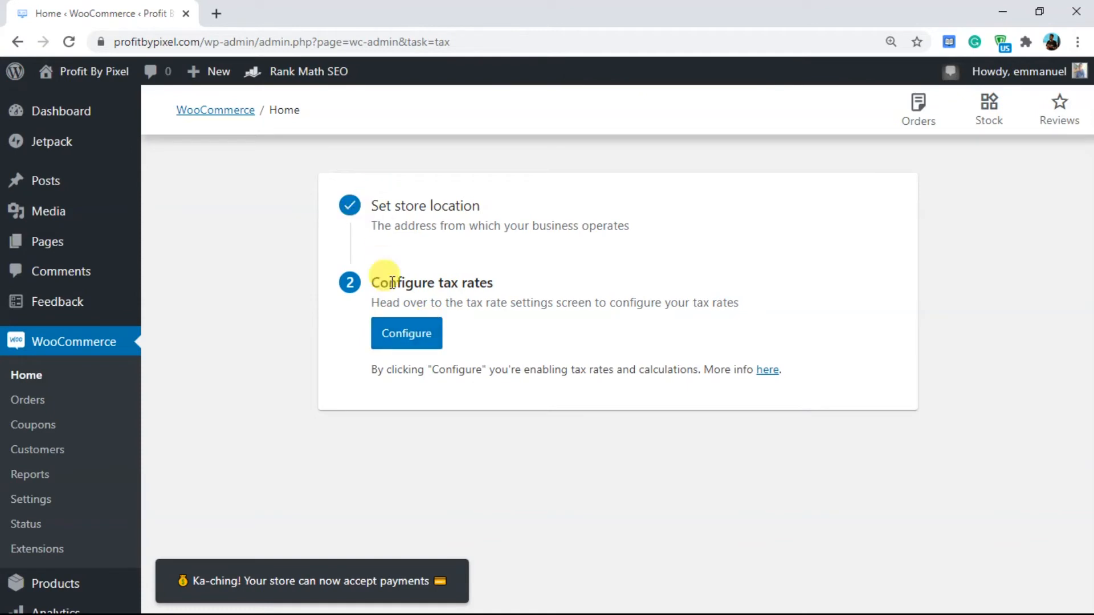
pyautogui.click(408, 336)
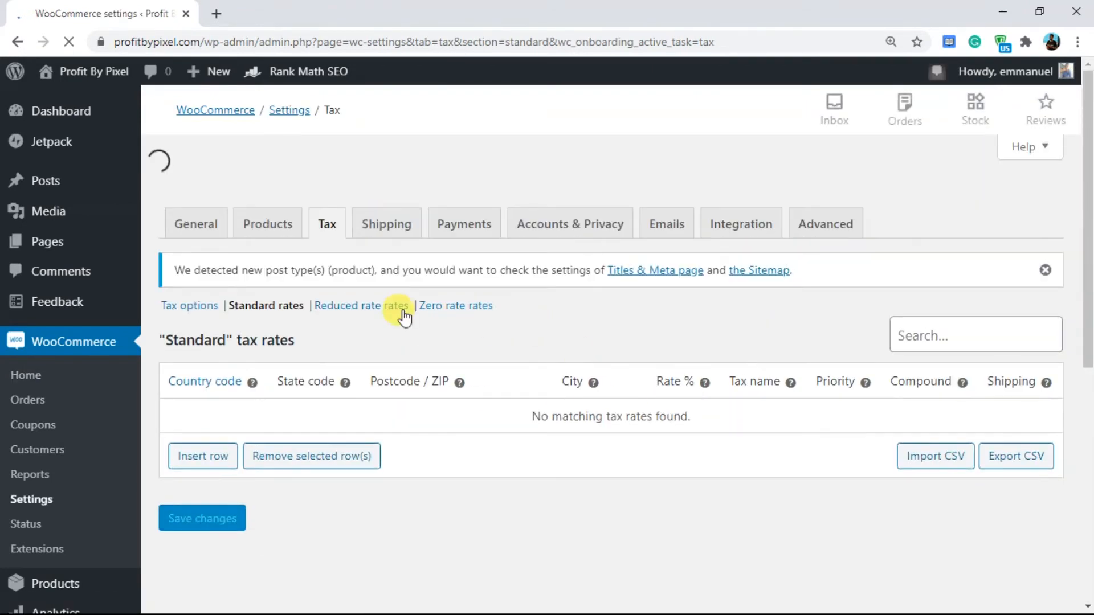
# Step: Insert an empty standard tax rate row to examine its fields, and return to the WooCommerce home without saving it
pyautogui.click(219, 457)
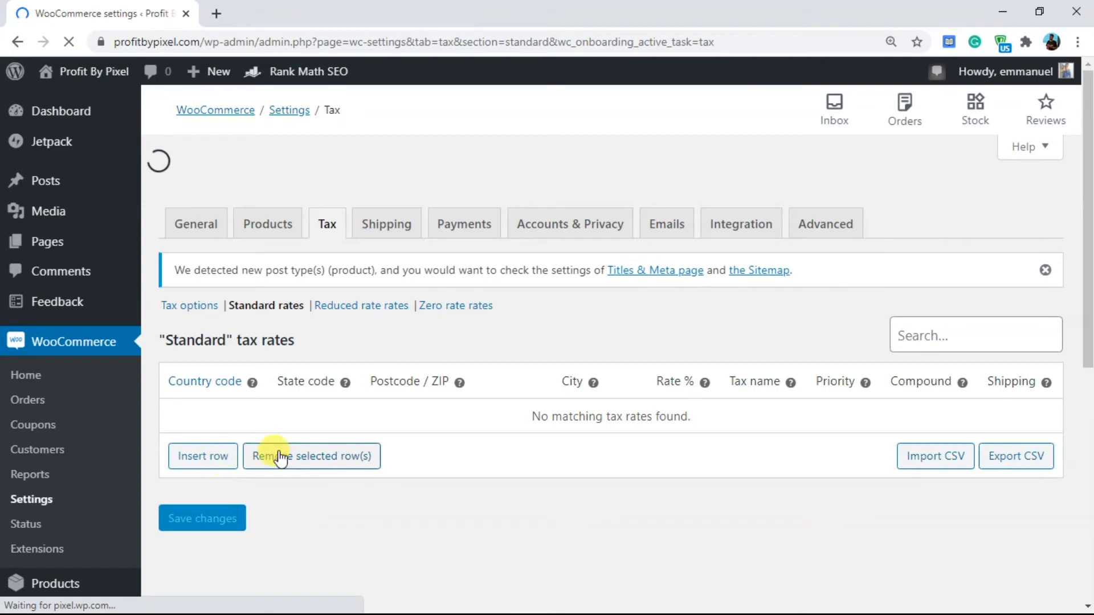
pyautogui.click(230, 378)
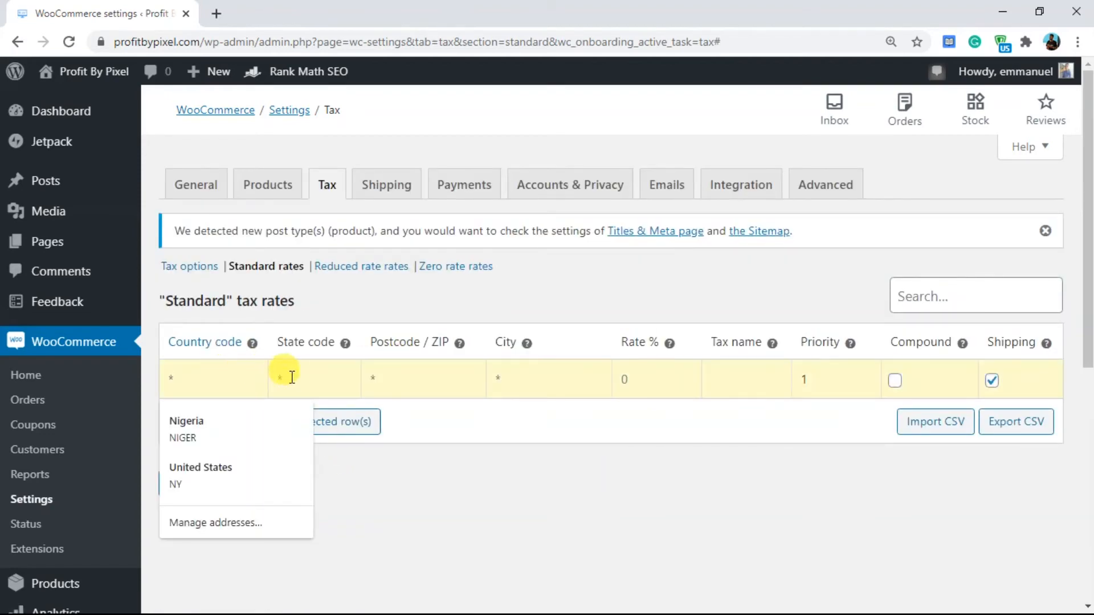
pyautogui.click(313, 376)
pyautogui.click(433, 371)
pyautogui.click(551, 374)
pyautogui.click(767, 365)
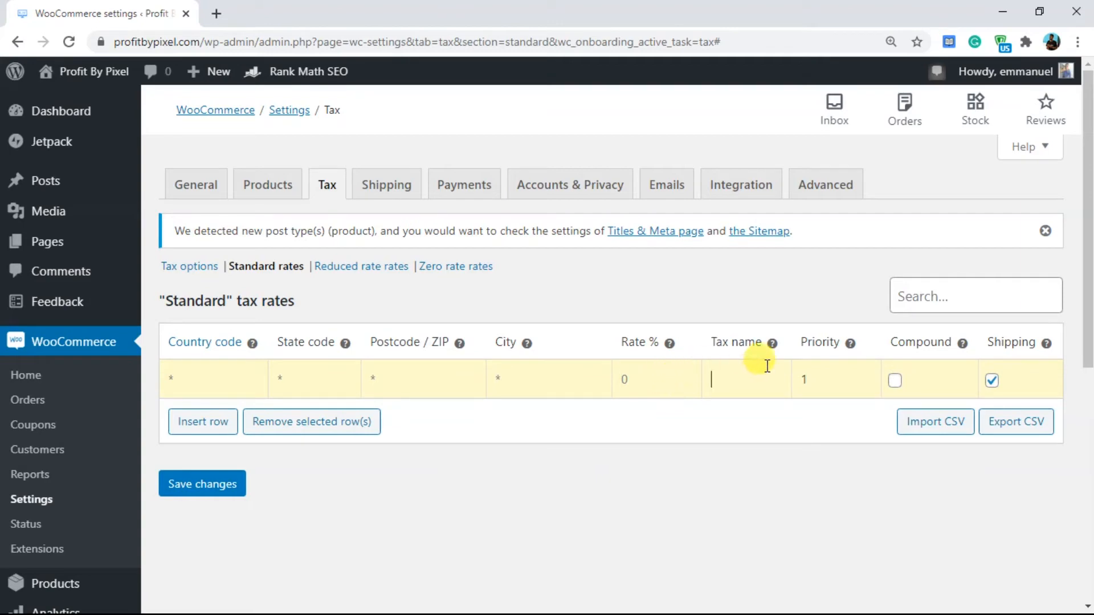
pyautogui.click(806, 367)
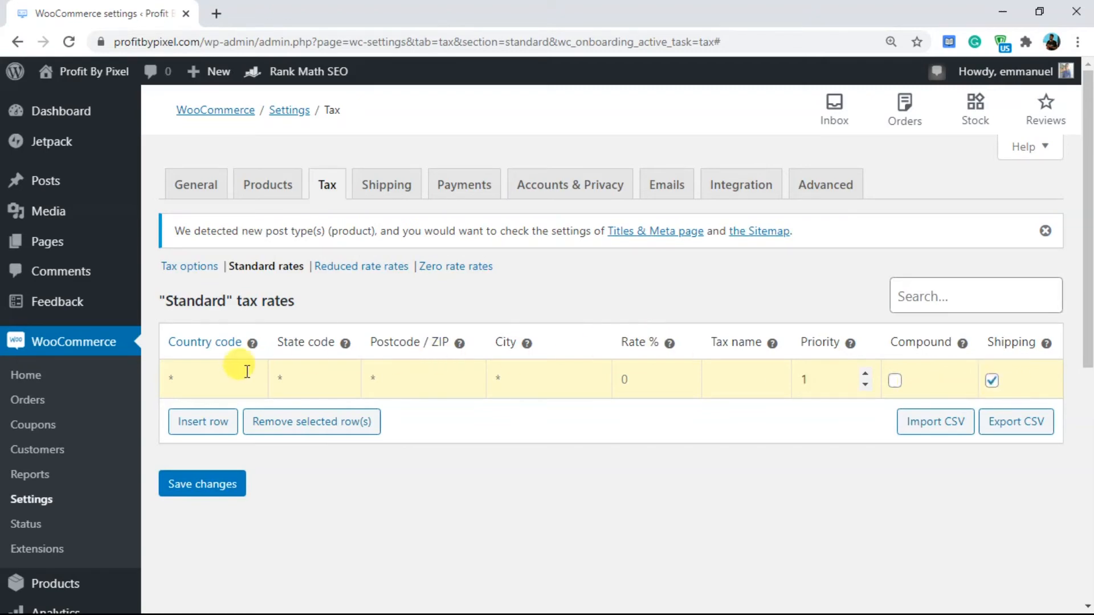
pyautogui.moveTo(1088, 305); pyautogui.dragTo(1088, 228)
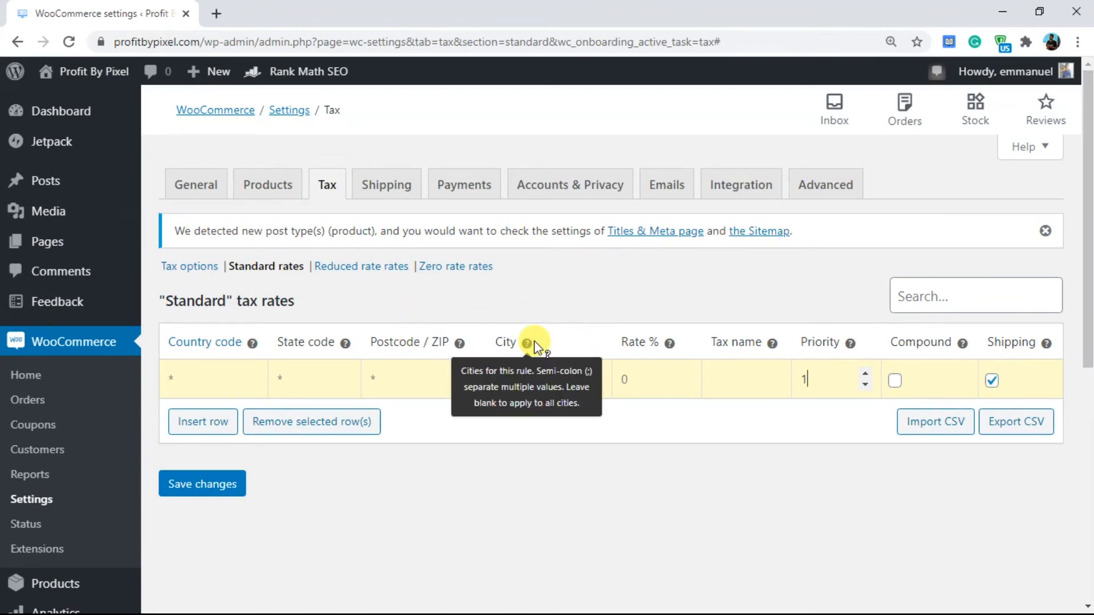
pyautogui.moveTo(1089, 342); pyautogui.dragTo(1078, 290)
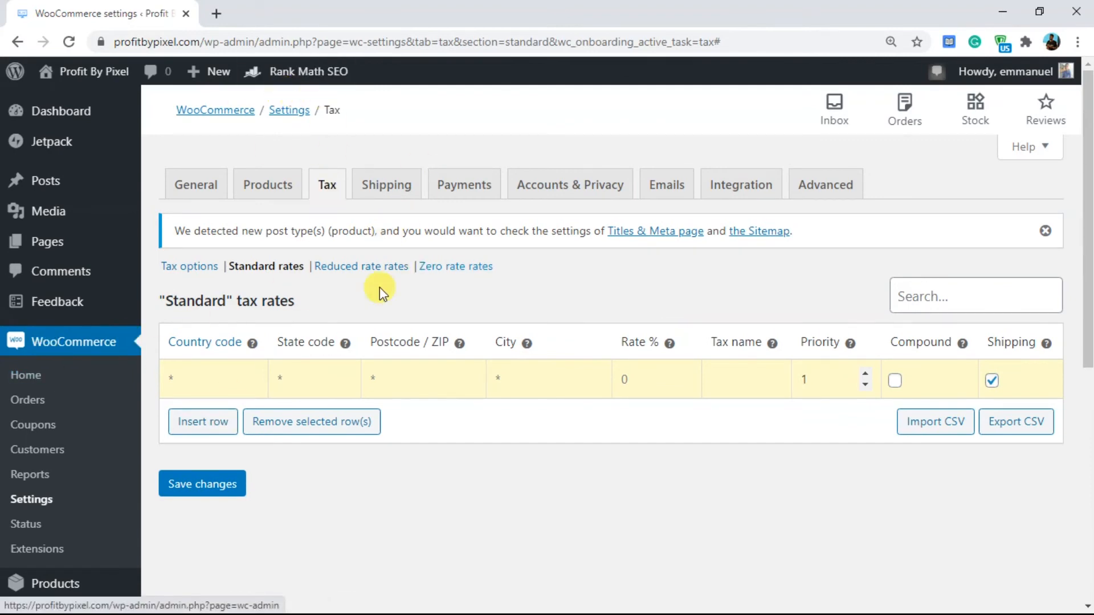
pyautogui.click(48, 366)
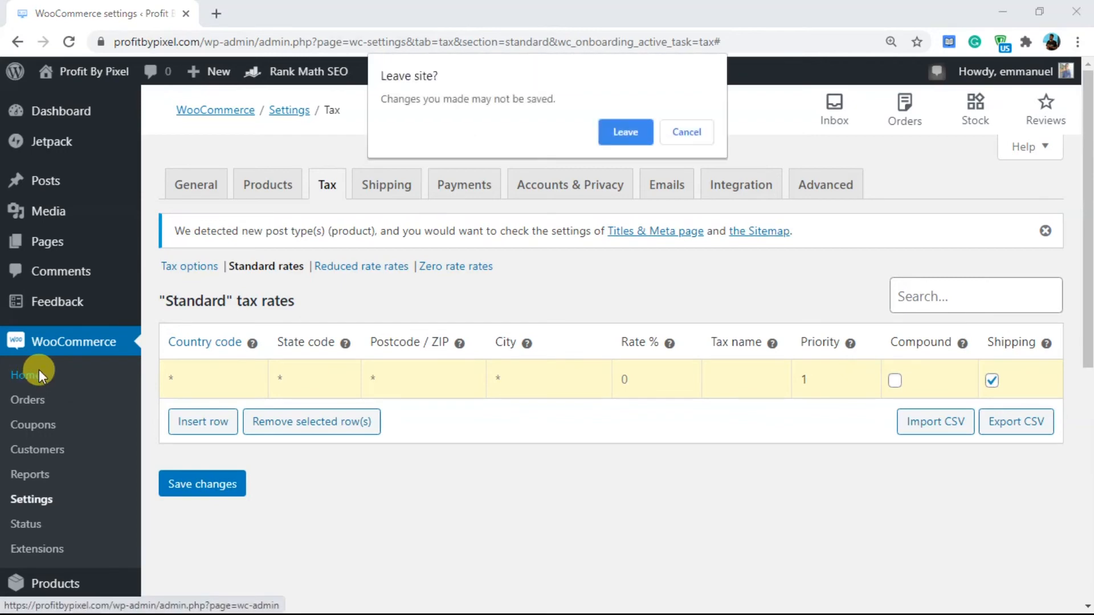
pyautogui.click(637, 134)
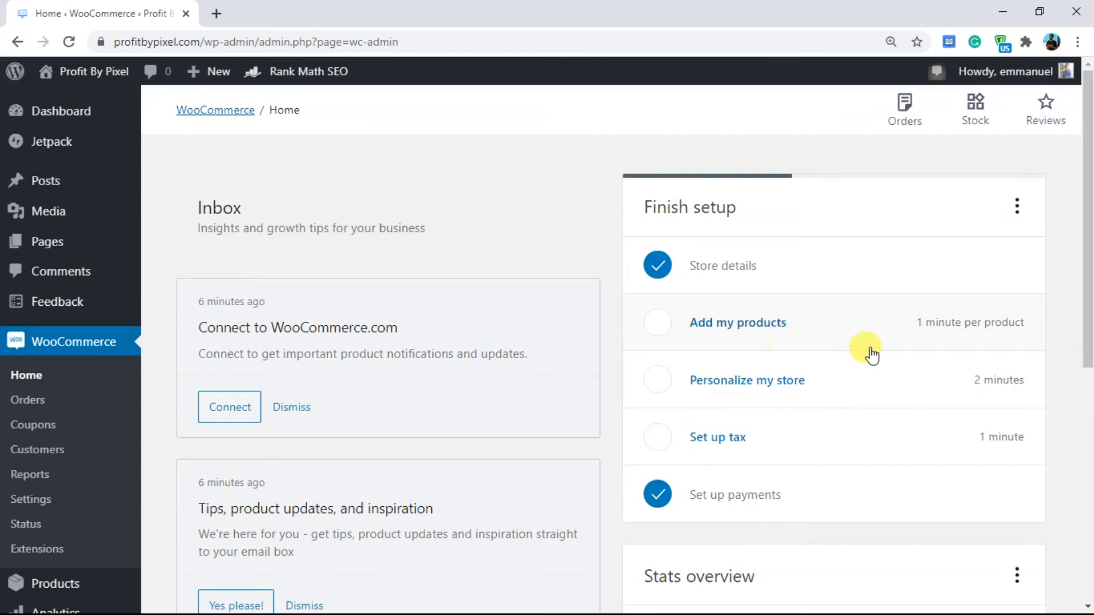
# Step: In the store personalization task, import the sample products and skip creating a custom homepage
pyautogui.moveTo(1088, 295); pyautogui.dragTo(1087, 299)
pyautogui.click(856, 379)
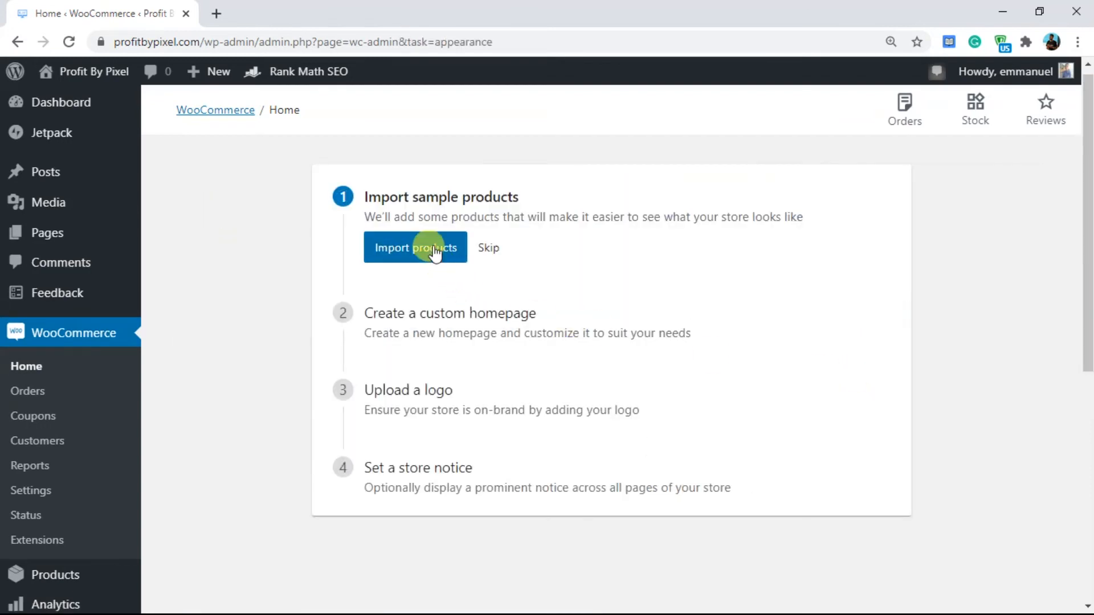
pyautogui.click(443, 250)
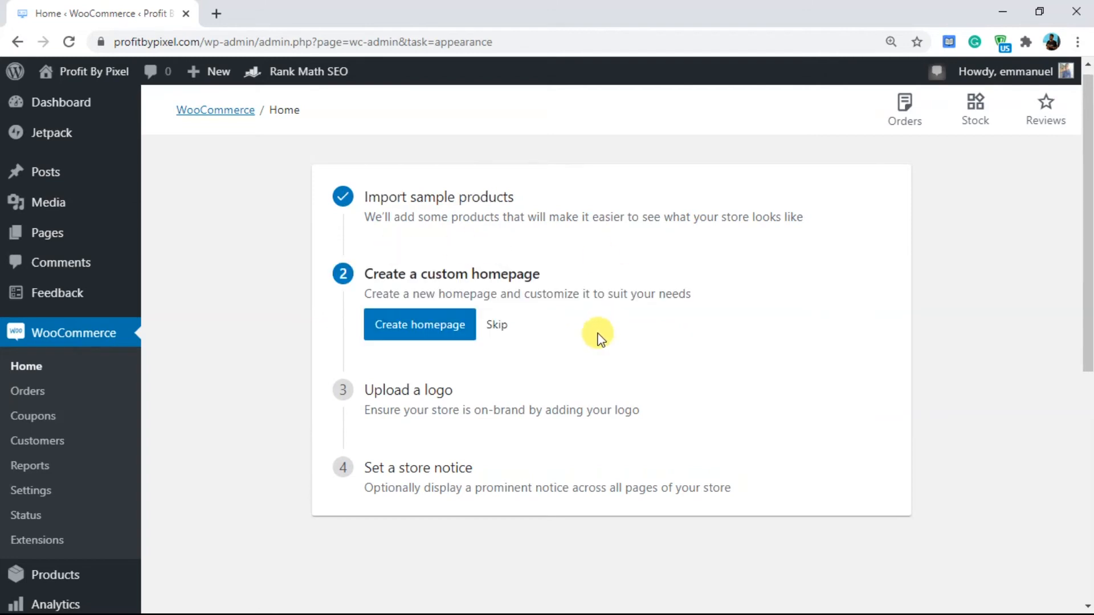
pyautogui.click(503, 327)
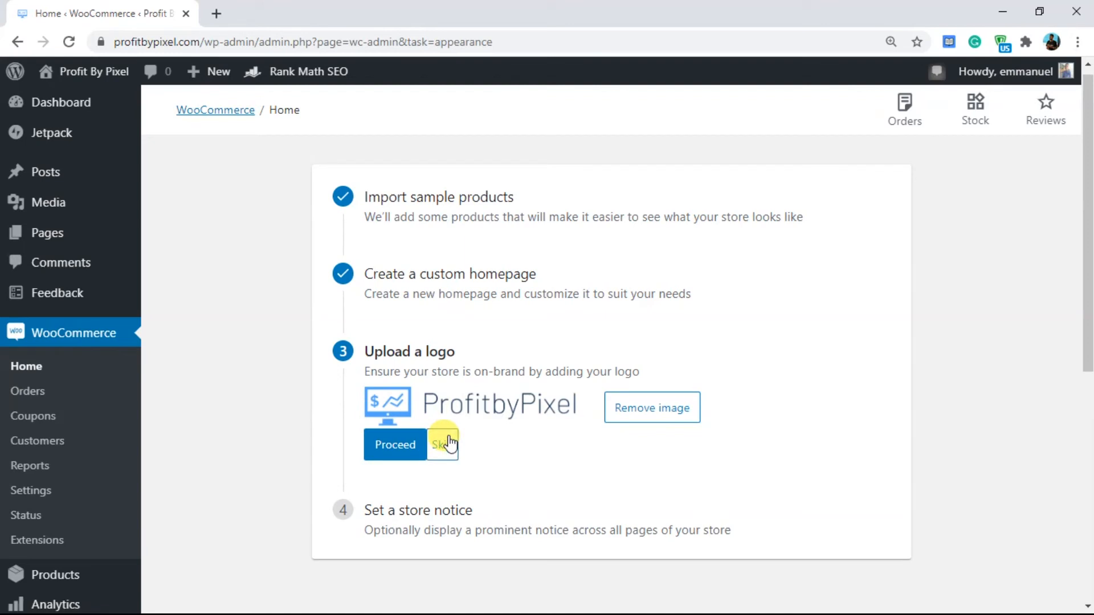
# Step: Keep the existing ProfitbyPixel logo and complete the personalization task with an empty store notice
pyautogui.click(393, 446)
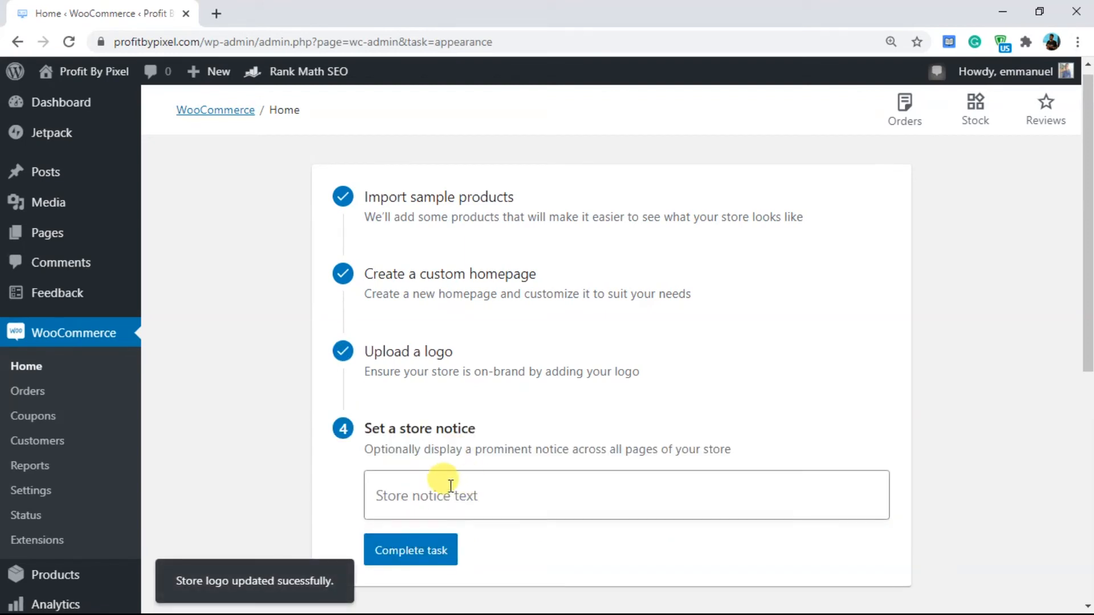
pyautogui.click(433, 555)
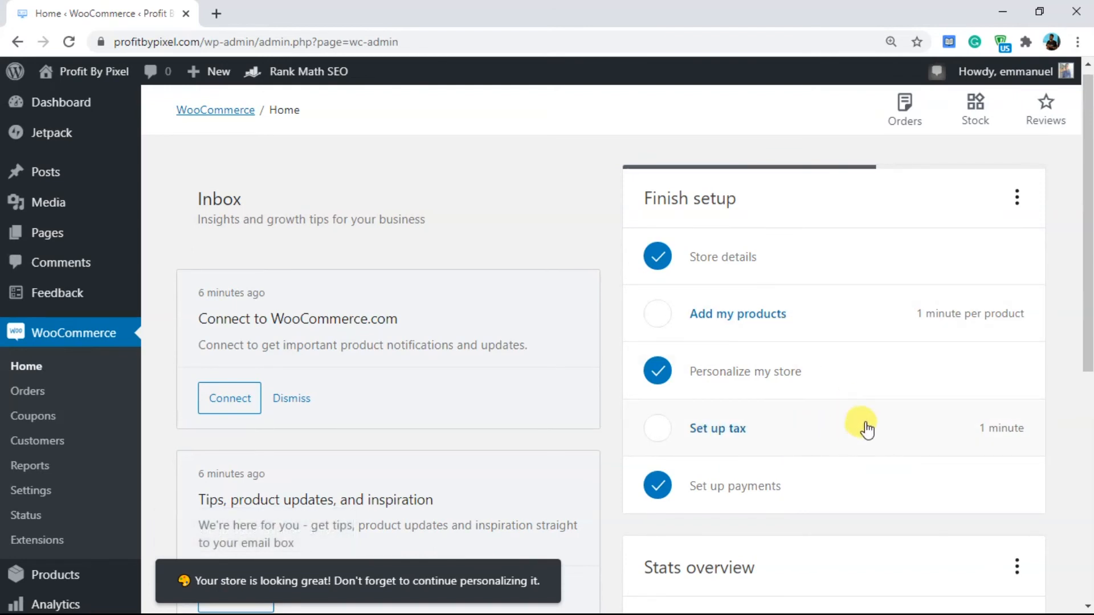
# Step: Review the methods offered for adding products and return to the WooCommerce home to look over its setup tasks and stats
pyautogui.click(811, 334)
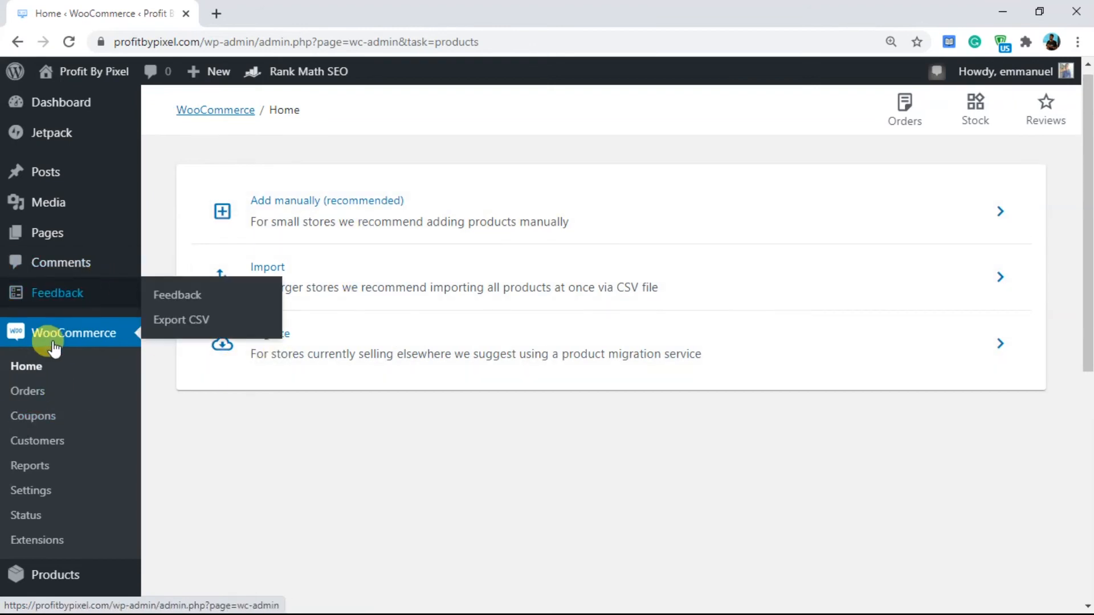
pyautogui.click(33, 365)
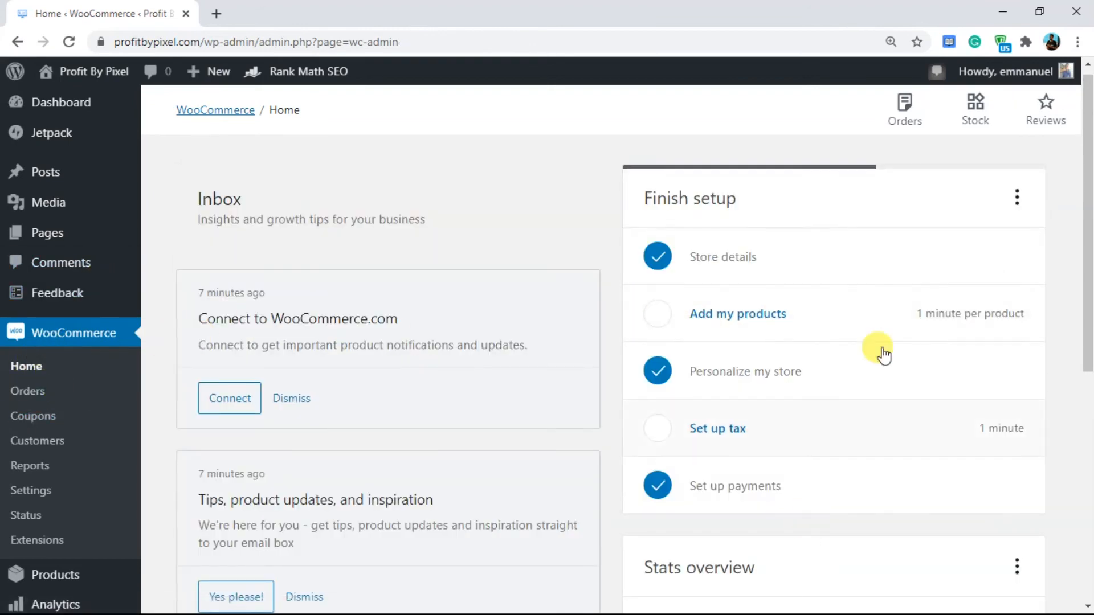
pyautogui.scroll(-7, 1085, 341)
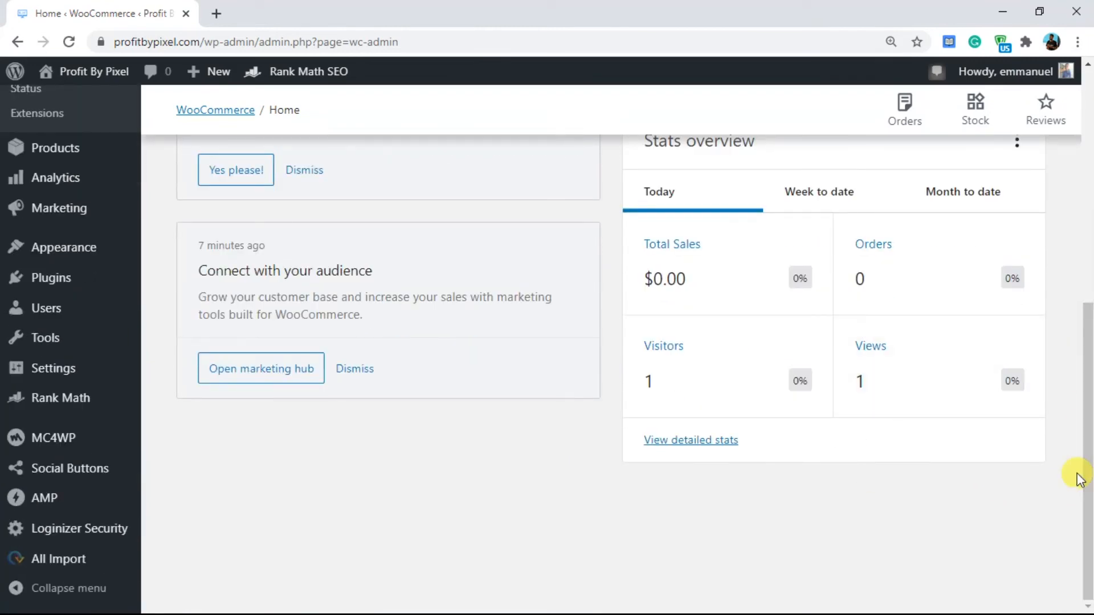
pyautogui.scroll(3, 1079, 228)
pyautogui.scroll(5, 1079, 196)
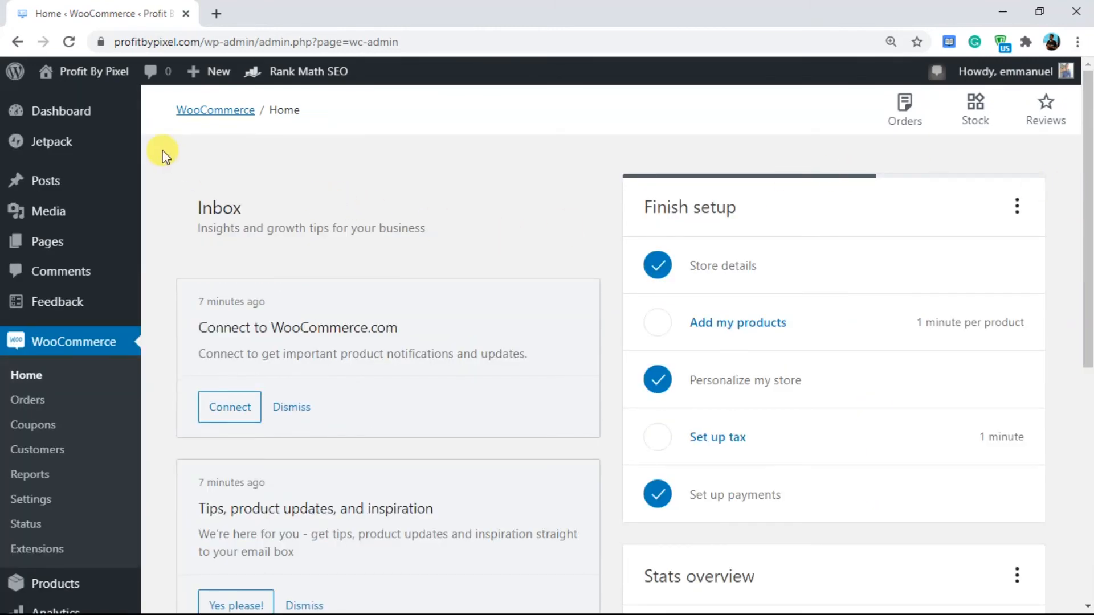
# Step: Open the site's list of pages and examine the WooCommerce pages for cart, checkout and customer account
pyautogui.click(58, 241)
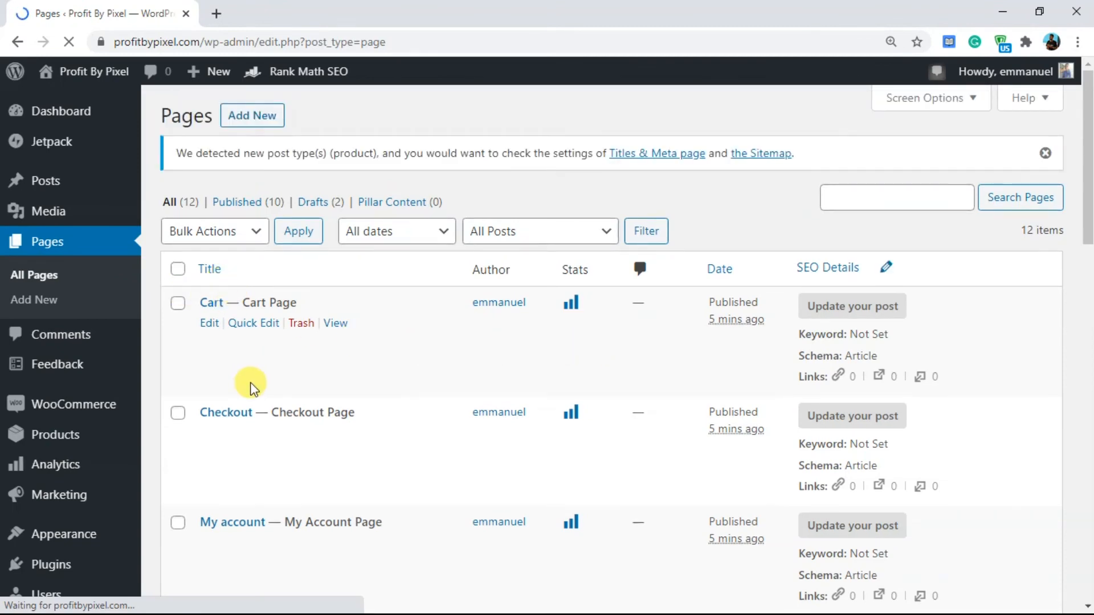
pyautogui.moveTo(1088, 212); pyautogui.dragTo(1085, 181)
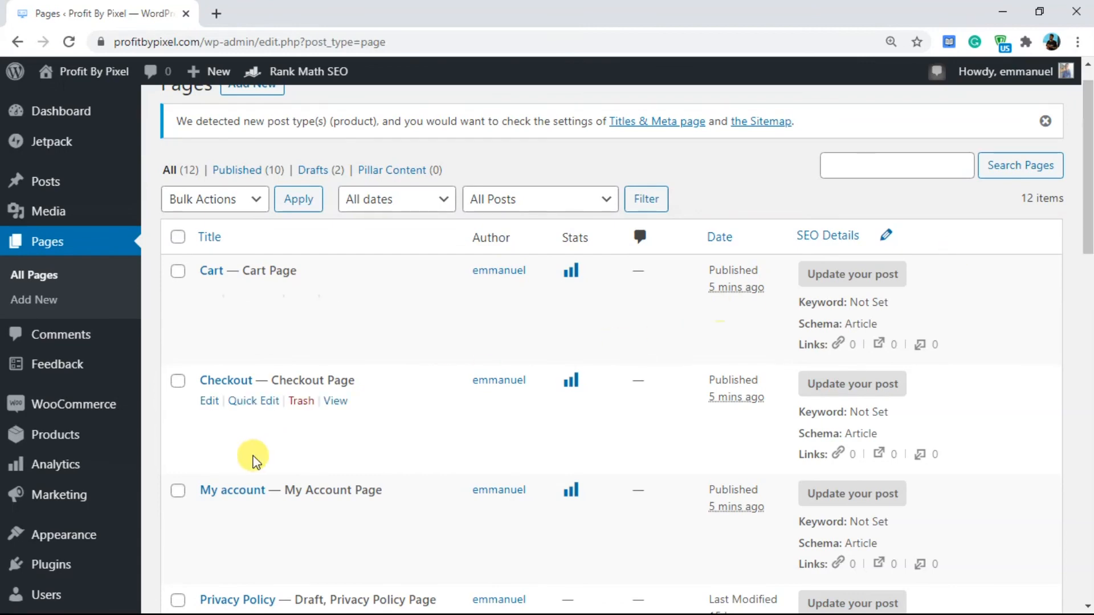
pyautogui.moveTo(72, 446)
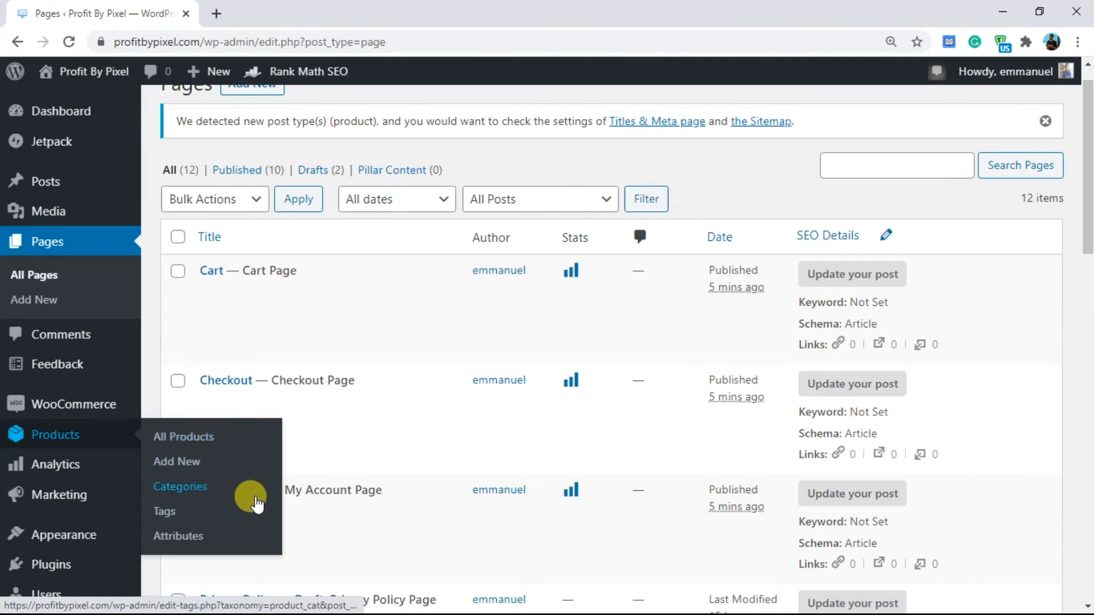
pyautogui.scroll(-3, 1088, 205)
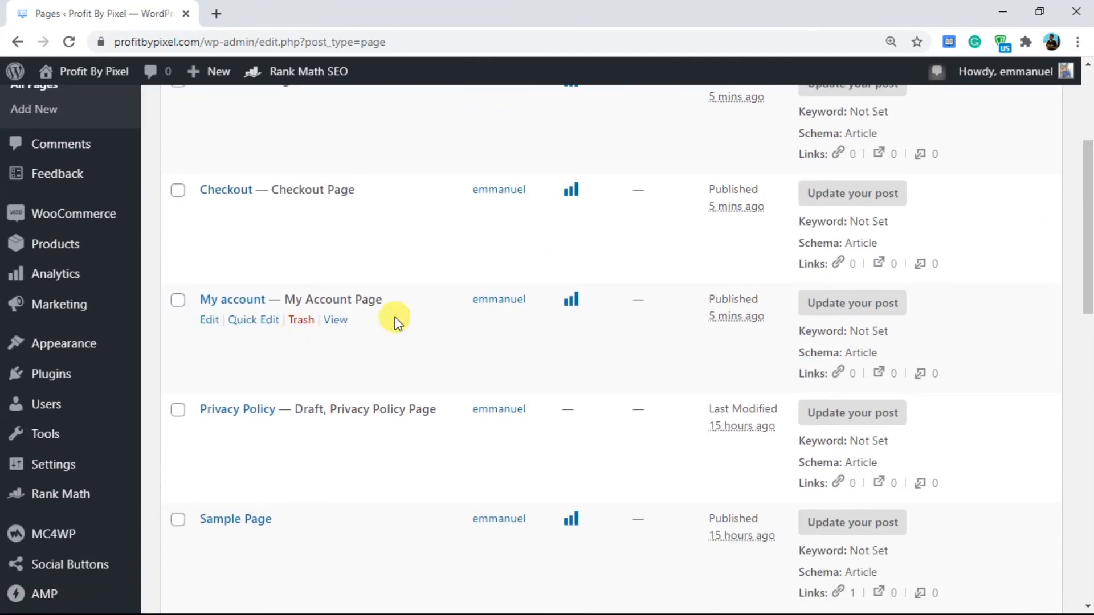
pyautogui.scroll(4, 1088, 165)
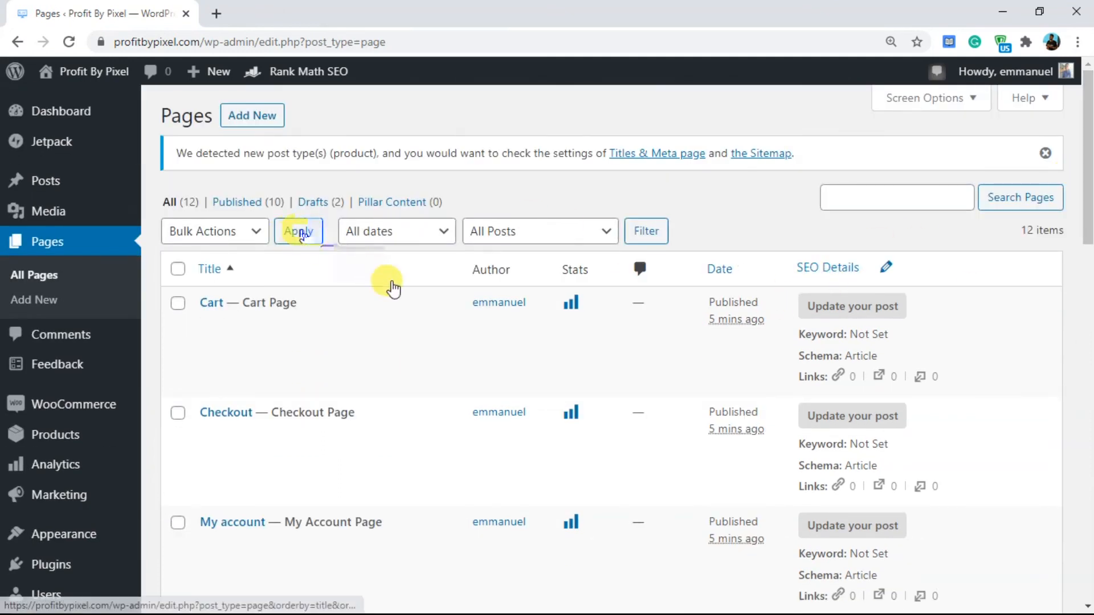
pyautogui.moveTo(1086, 194); pyautogui.dragTo(1001, 215)
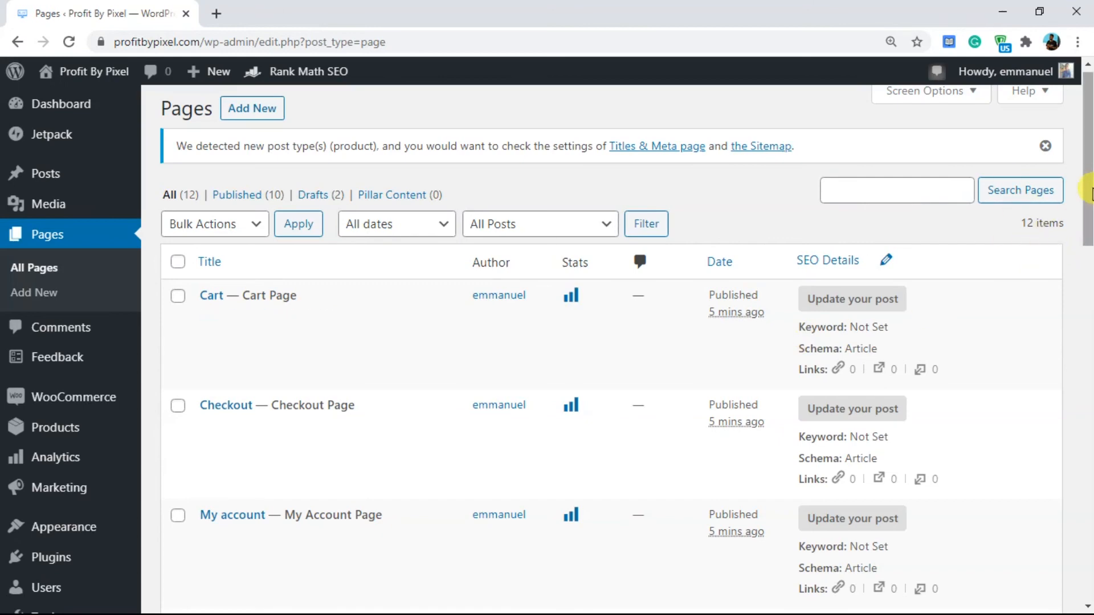
pyautogui.scroll(-1, 1089, 210)
pyautogui.scroll(2, 1089, 210)
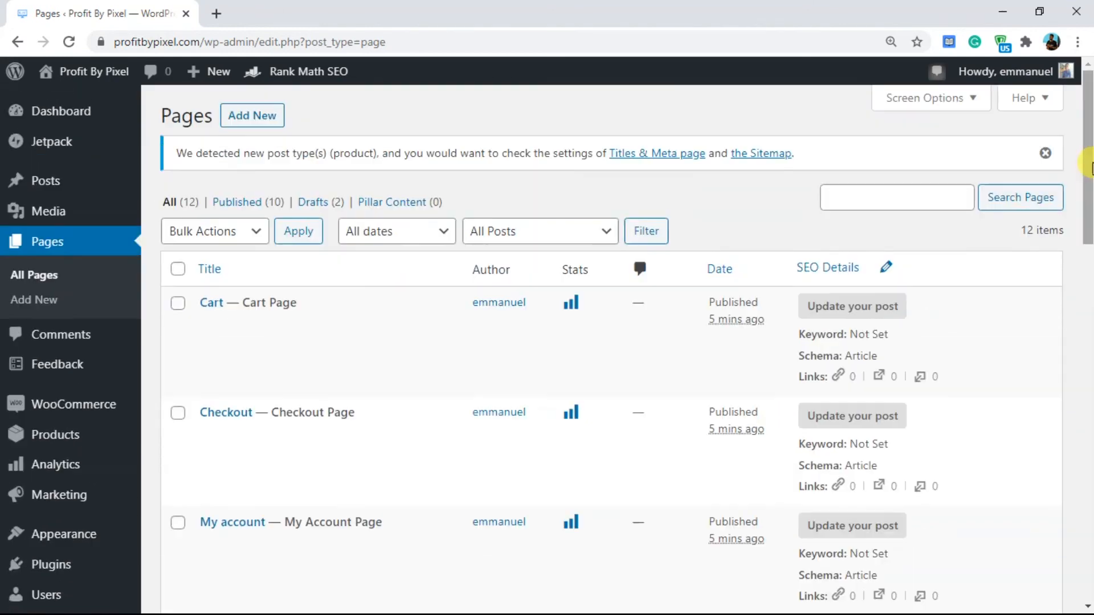